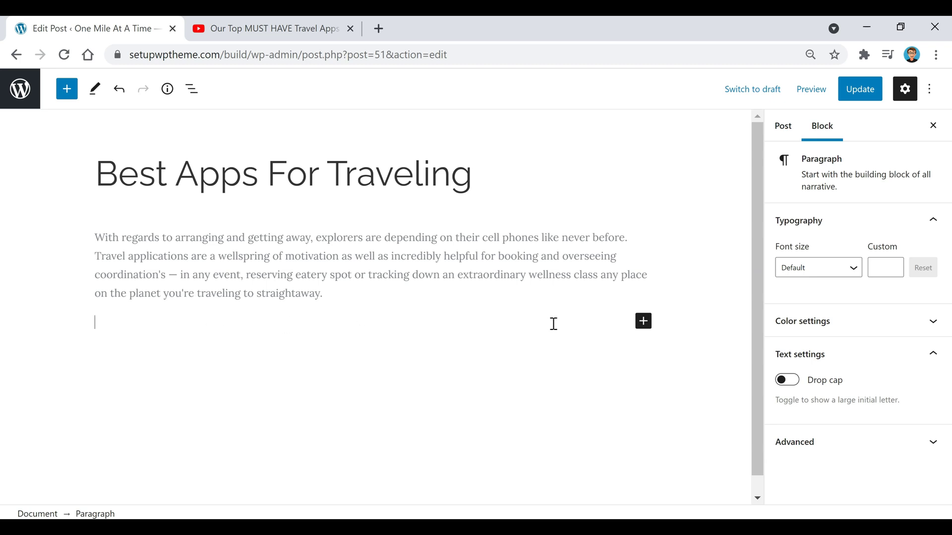
Add a YouTube block below the introductory paragraph of the "Best Apps For Traveling" post.
{"action": "left_click", "coordinate": [643, 322]}
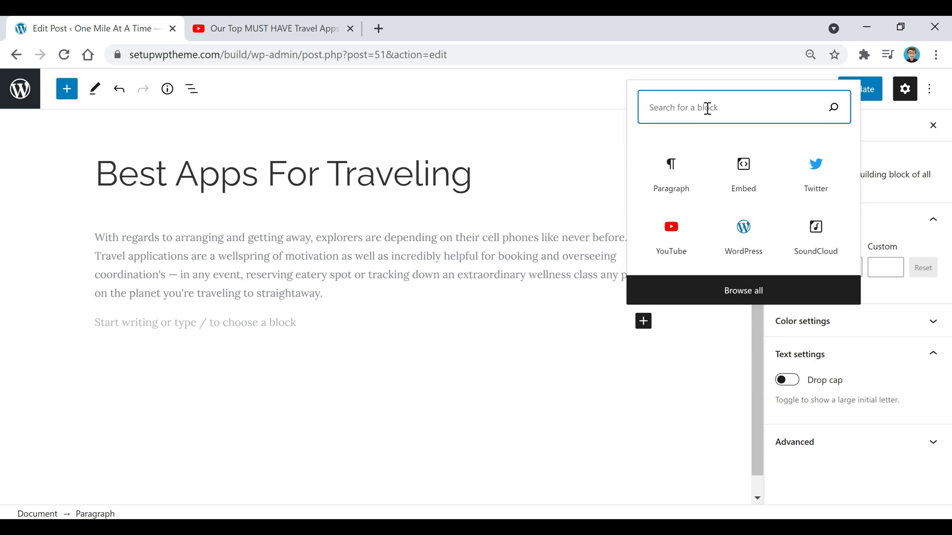
{"action": "type", "text": "youtube"}
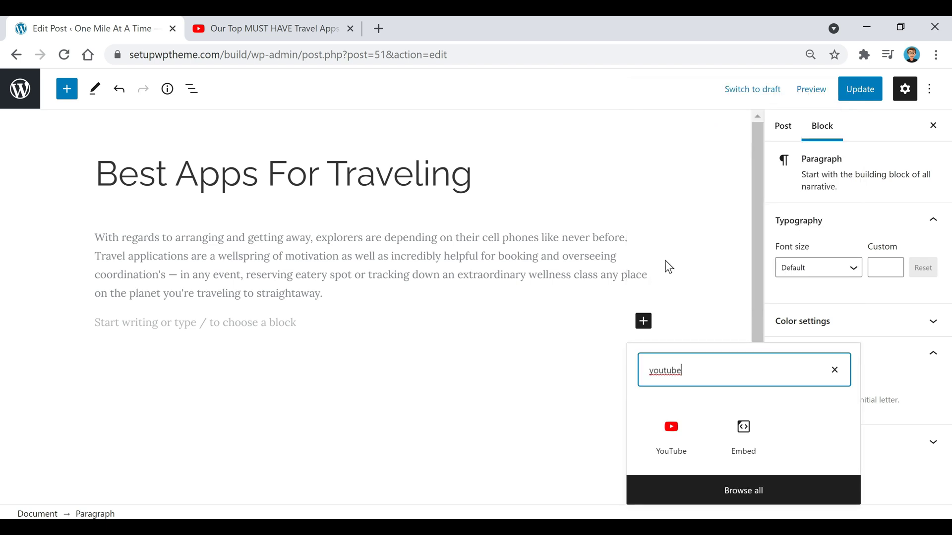
{"action": "left_click", "coordinate": [675, 434]}
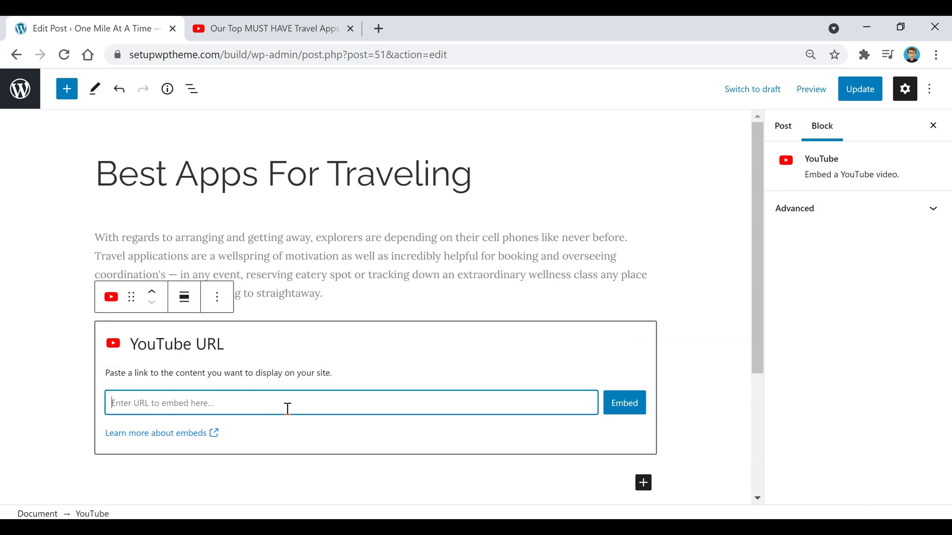
Switch to the YouTube page of the travel apps video and copy its web address.
{"action": "left_click", "coordinate": [252, 29]}
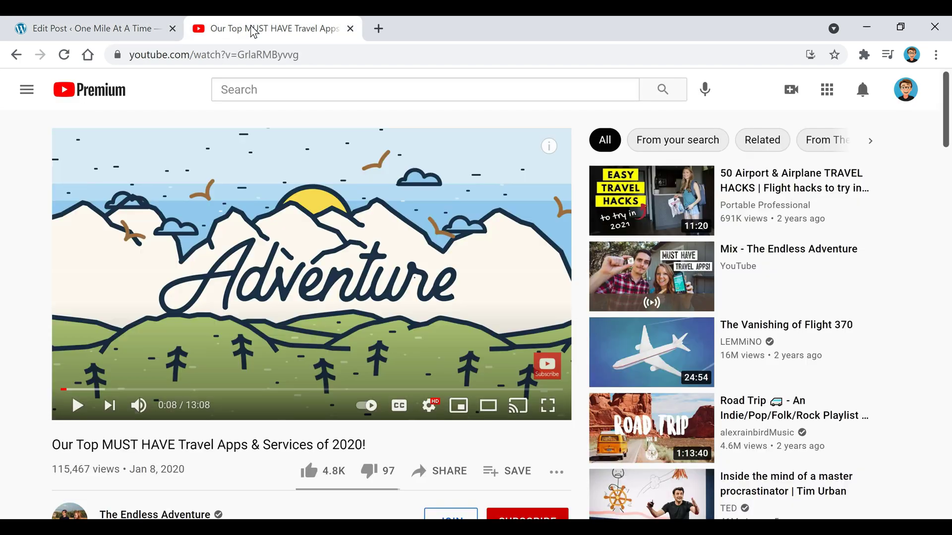
{"action": "left_click", "coordinate": [253, 54]}
{"action": "right_click", "coordinate": [252, 60]}
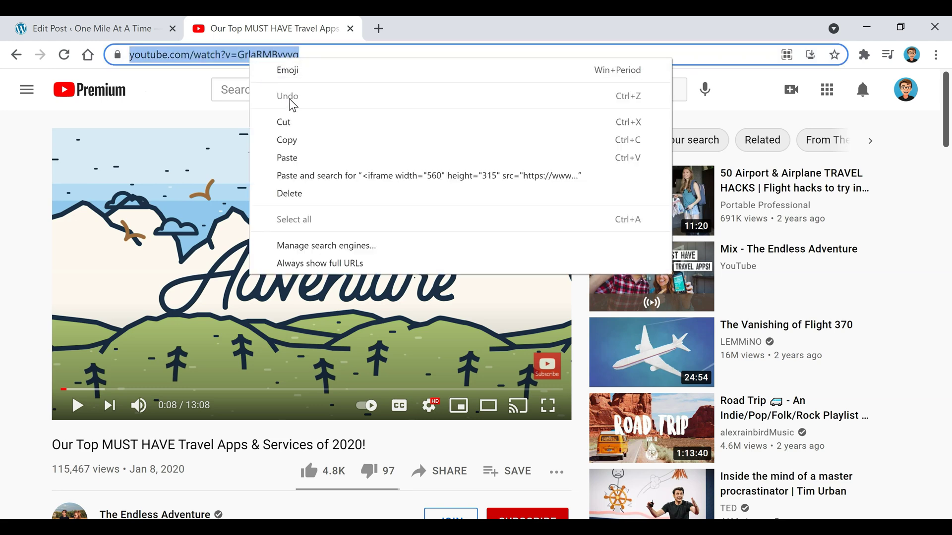
{"action": "left_click", "coordinate": [291, 142]}
Embed the video in the post's YouTube block using the copied link, and undo the embed.
{"action": "left_click", "coordinate": [124, 32]}
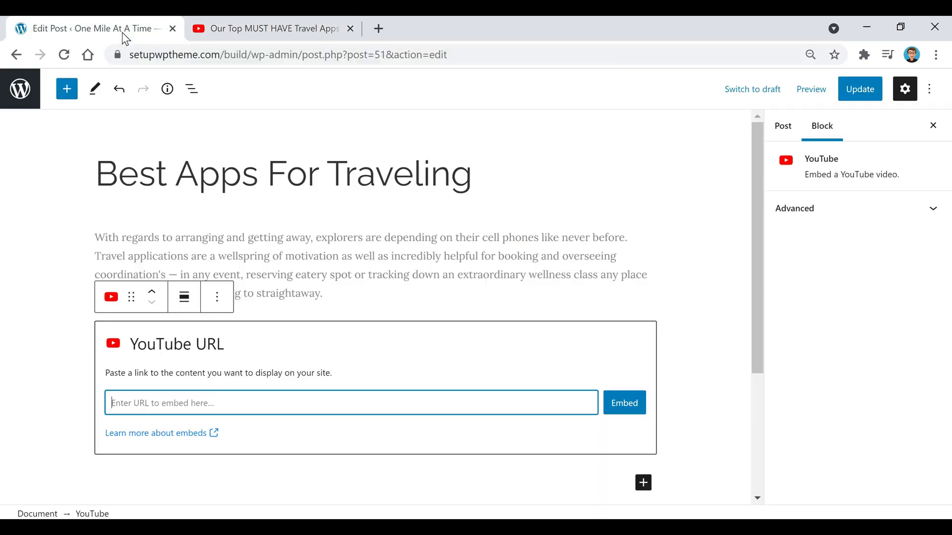
{"action": "right_click", "coordinate": [173, 402]}
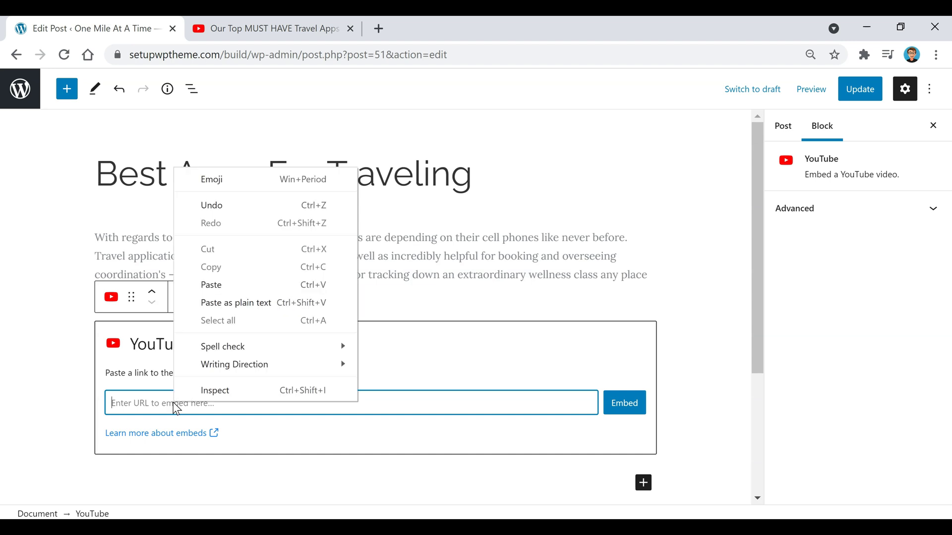
{"action": "left_click", "coordinate": [233, 286]}
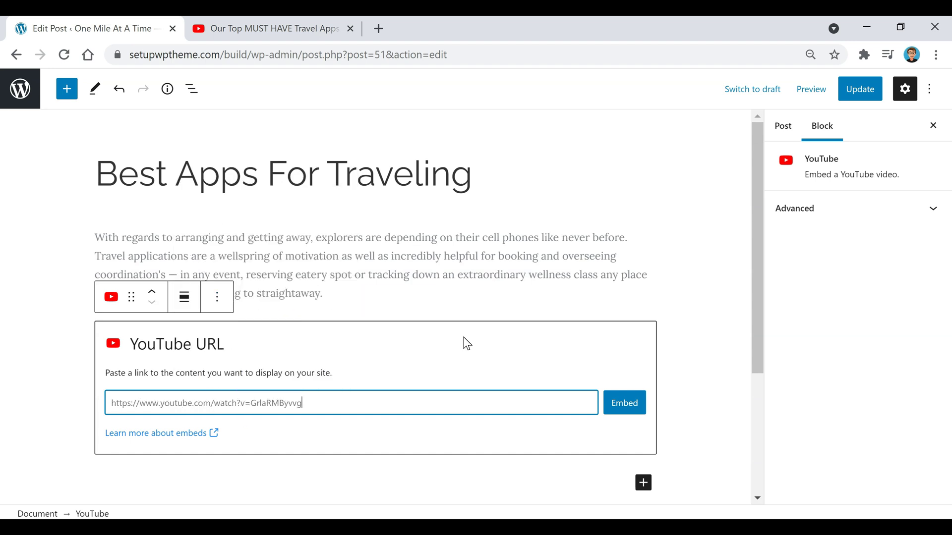
{"action": "left_click", "coordinate": [625, 403]}
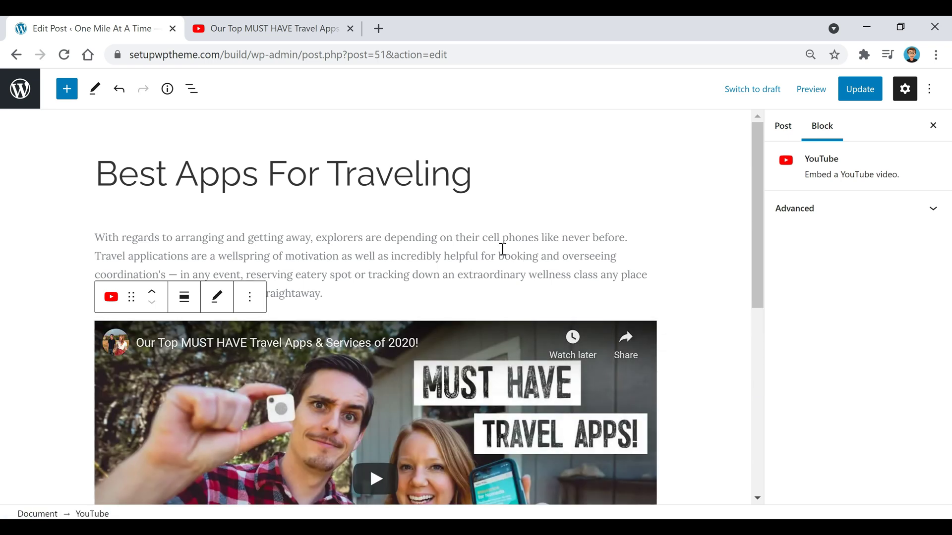
{"action": "scroll", "coordinate": [504, 249], "scroll_direction": "down", "scroll_amount": 5}
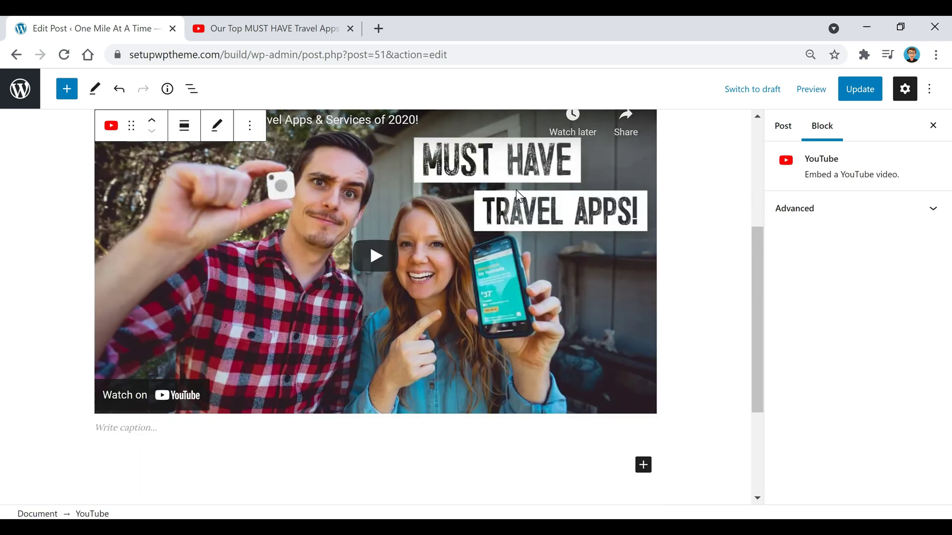
{"action": "key", "text": "ctrl+z"}
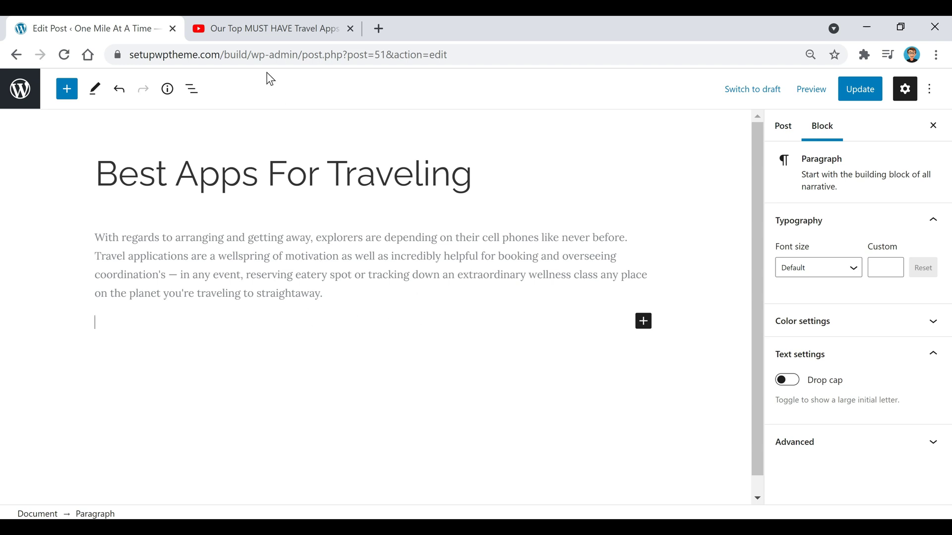
Copy the travel apps video's iframe embed code from its sharing options on YouTube.
{"action": "left_click", "coordinate": [268, 31]}
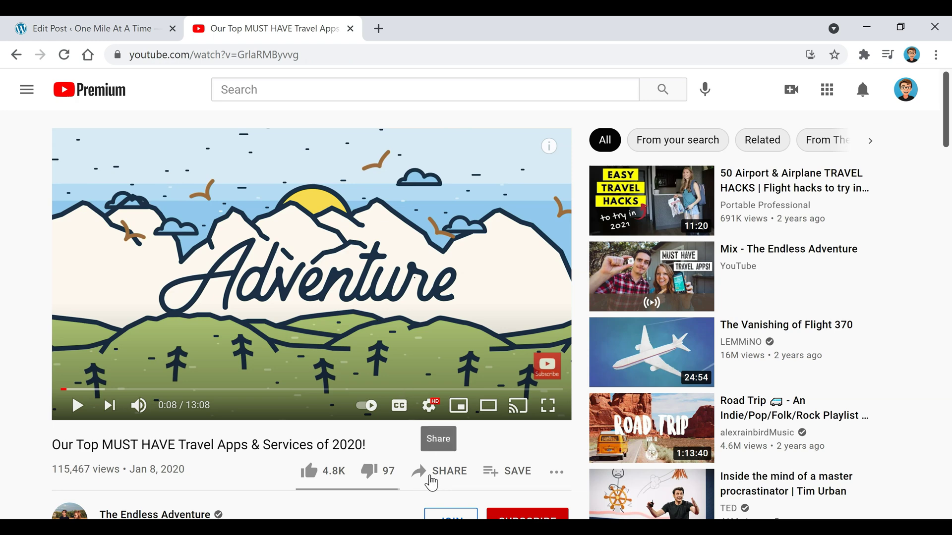
{"action": "left_click", "coordinate": [466, 480]}
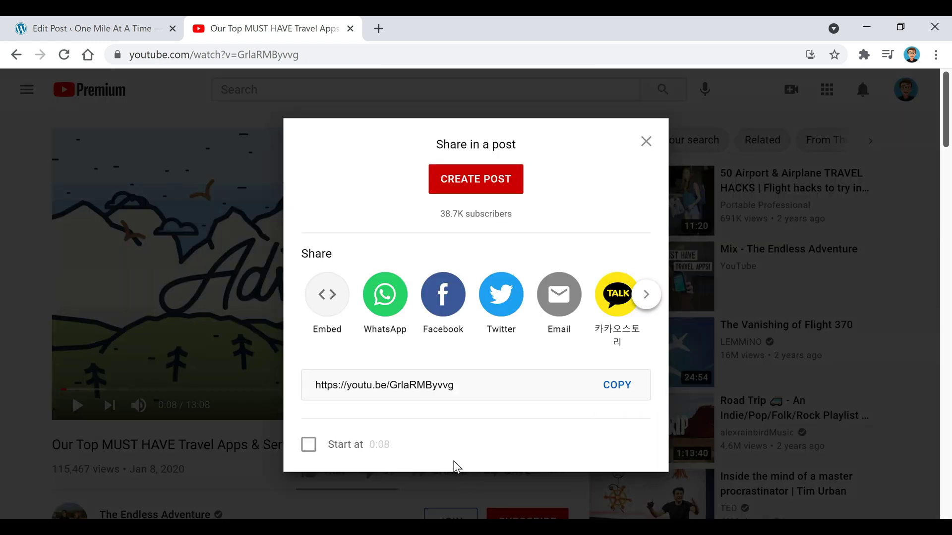
{"action": "left_click", "coordinate": [333, 301]}
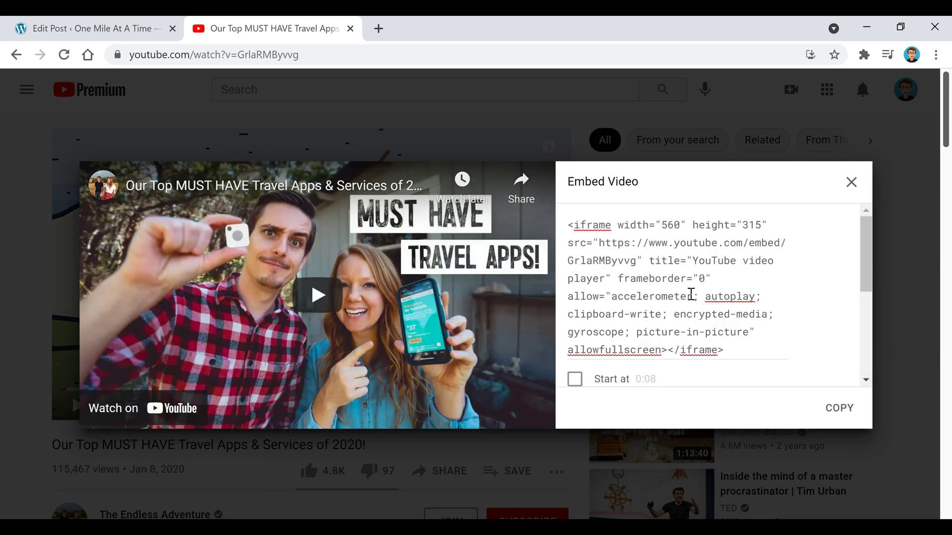
{"action": "left_click", "coordinate": [843, 414]}
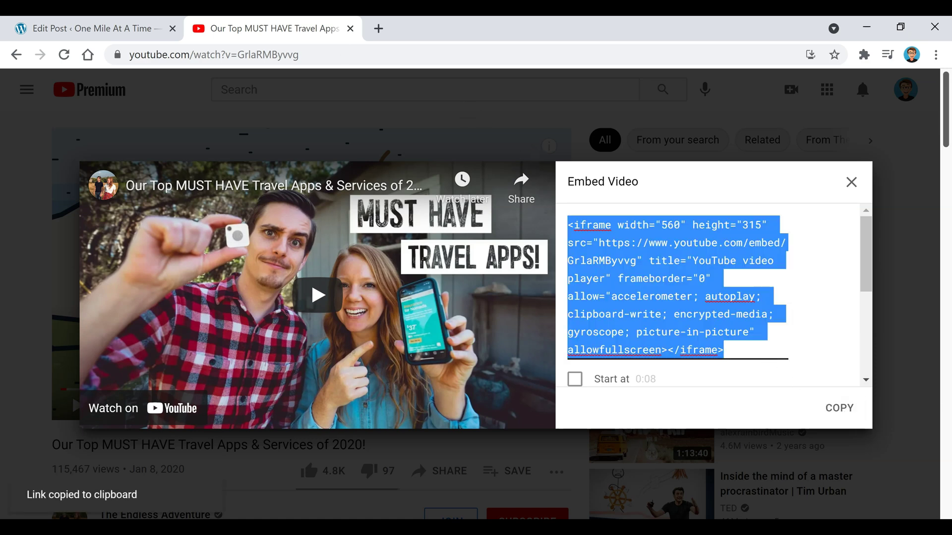
Paste the copied embed code into the empty paragraph below the post's introductory text.
{"action": "left_click", "coordinate": [138, 28]}
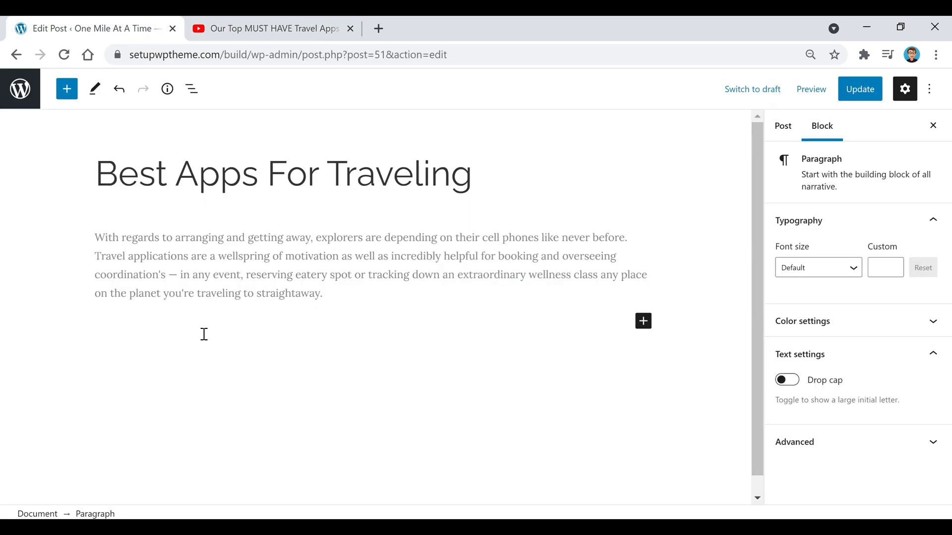
{"action": "left_click", "coordinate": [930, 90]}
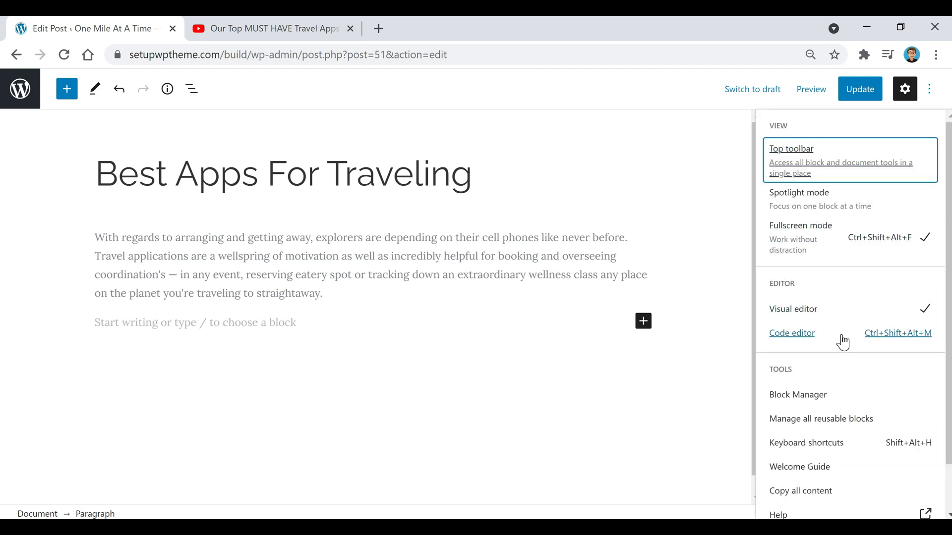
{"action": "left_click", "coordinate": [237, 319]}
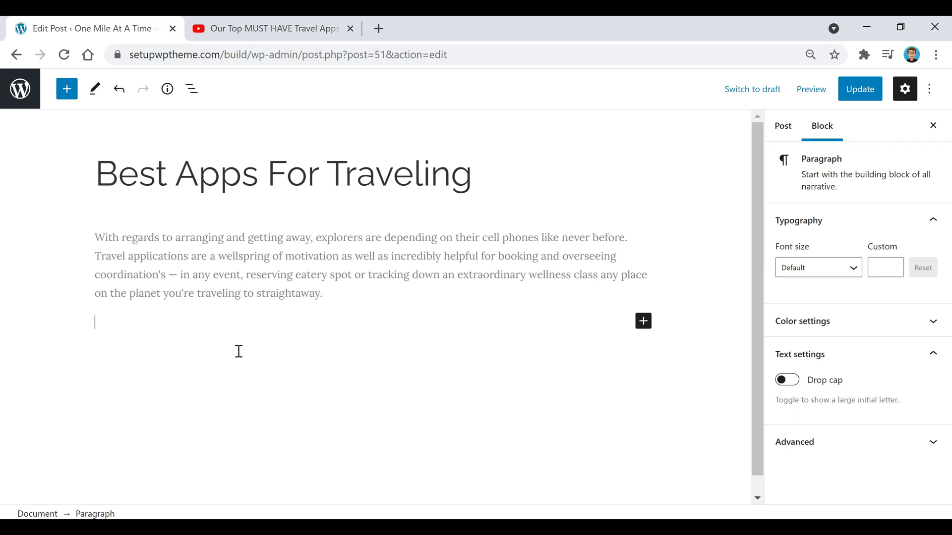
{"action": "key", "text": "ctrl+v"}
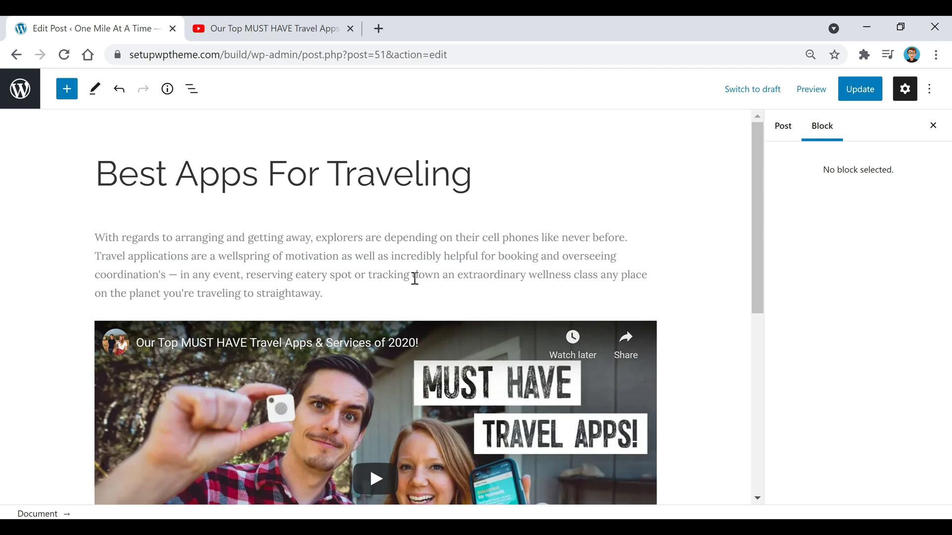
{"action": "scroll", "coordinate": [419, 286], "scroll_direction": "down", "scroll_amount": 3}
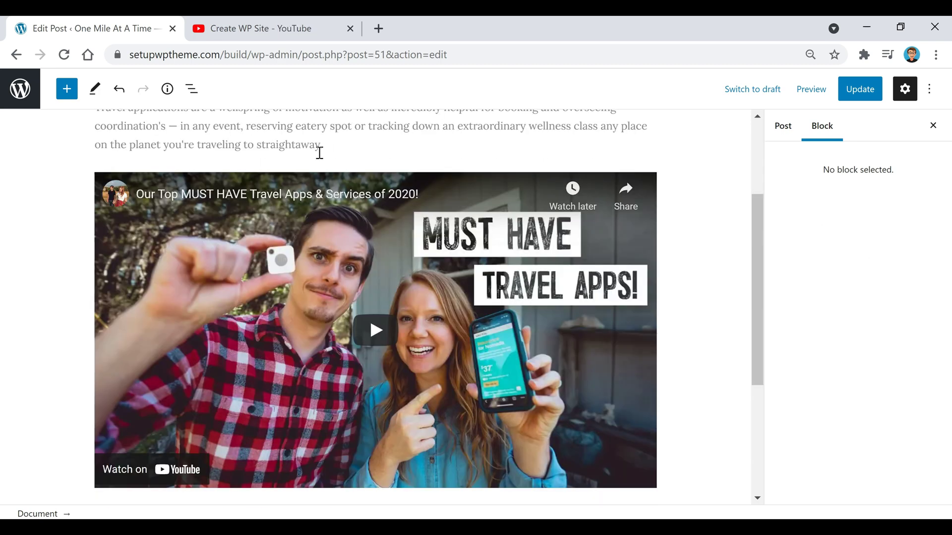
Look through the Create WP Site YouTube channel down to its uploaded videos.
{"action": "left_click", "coordinate": [270, 31]}
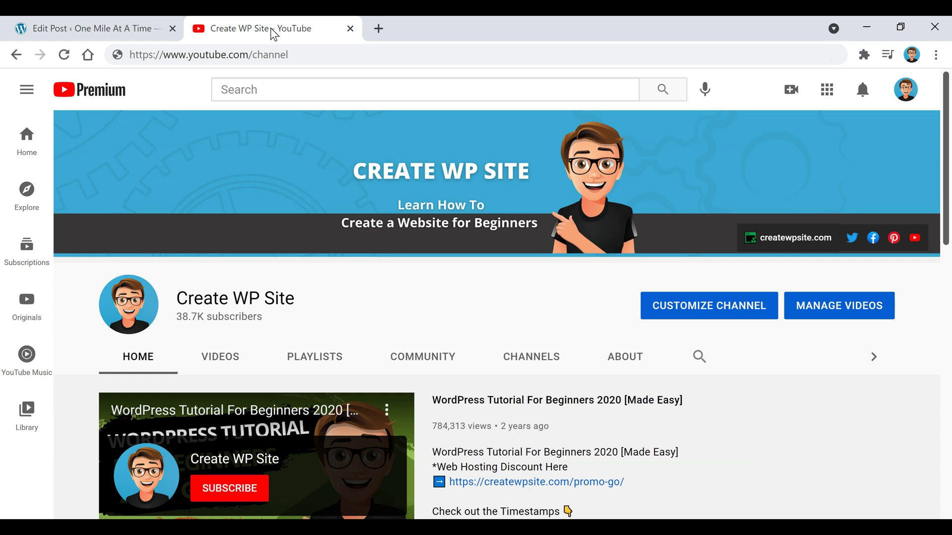
{"action": "scroll", "coordinate": [404, 202], "scroll_direction": "down", "scroll_amount": 5}
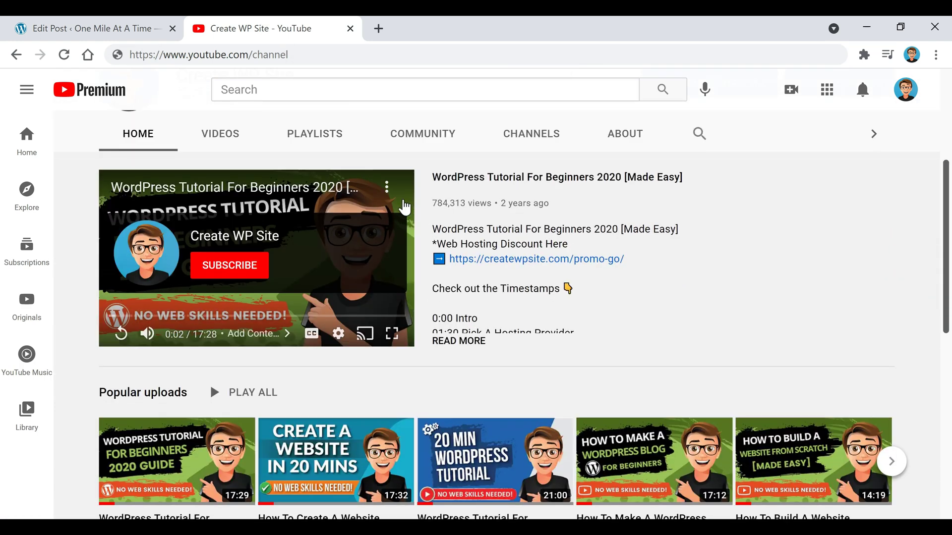
{"action": "scroll", "coordinate": [339, 250], "scroll_direction": "down", "scroll_amount": 9}
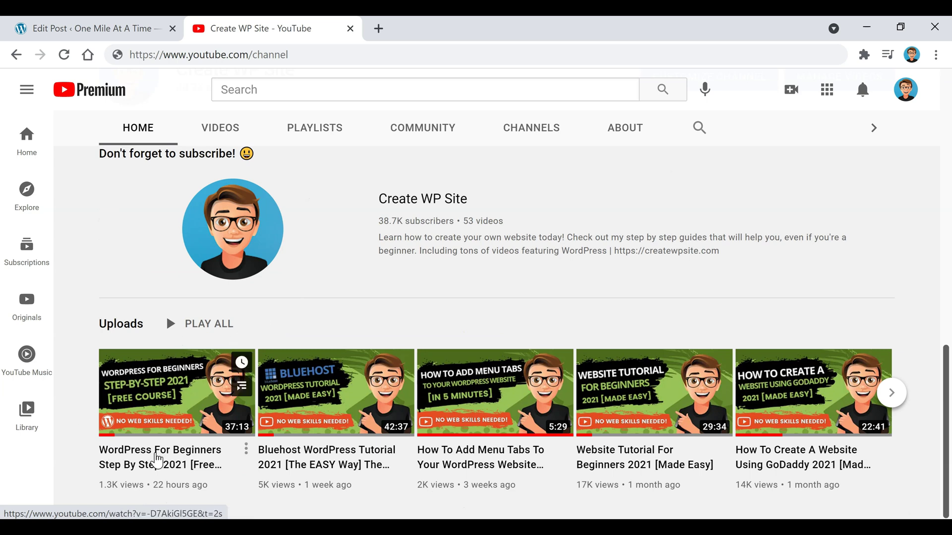
{"action": "mouse_move", "coordinate": [158, 461]}
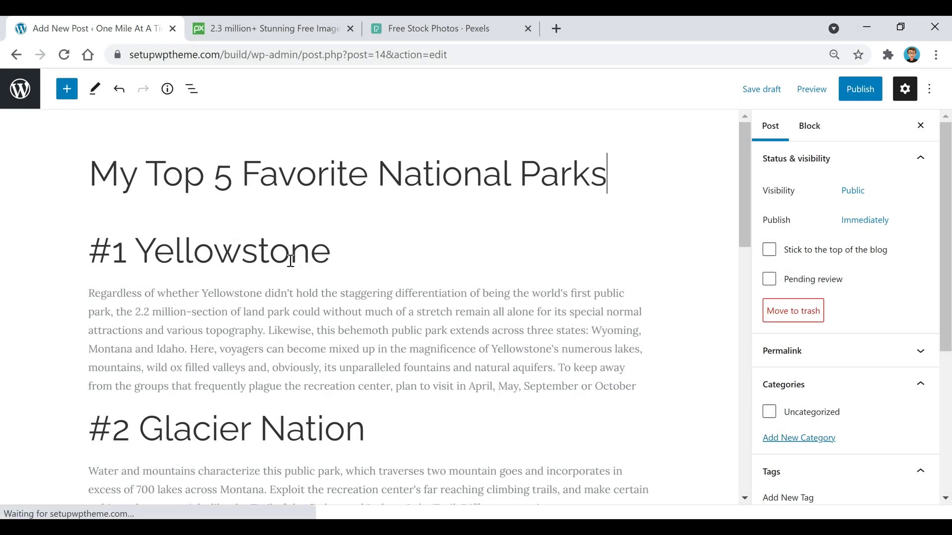
Change the "#1 Yellowstone" heading to level H3 and make it bold.
{"action": "left_click", "coordinate": [183, 250]}
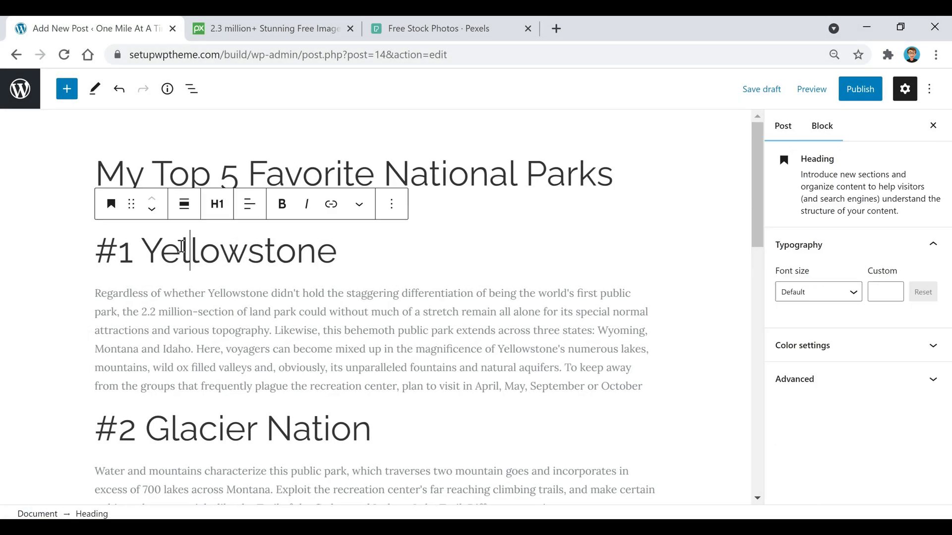
{"action": "triple_click", "coordinate": [243, 256]}
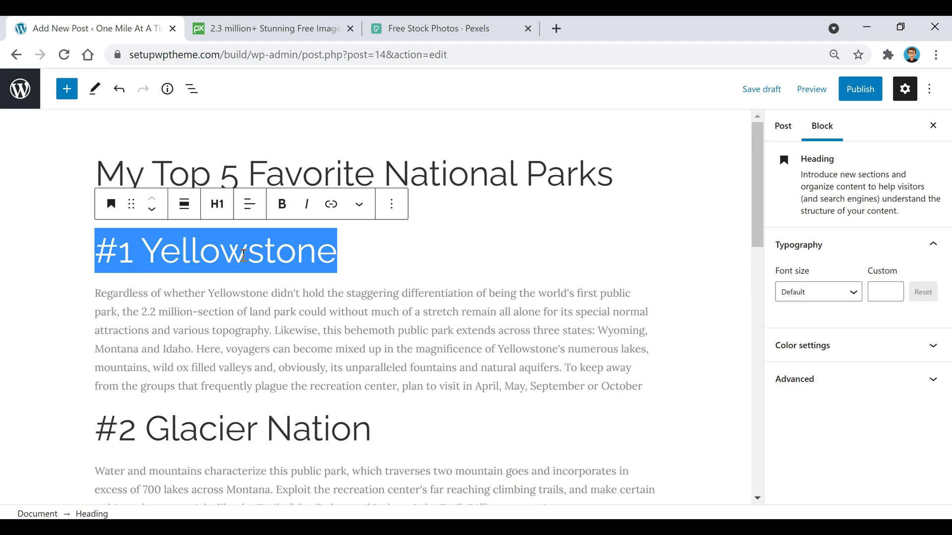
{"action": "left_click", "coordinate": [218, 209]}
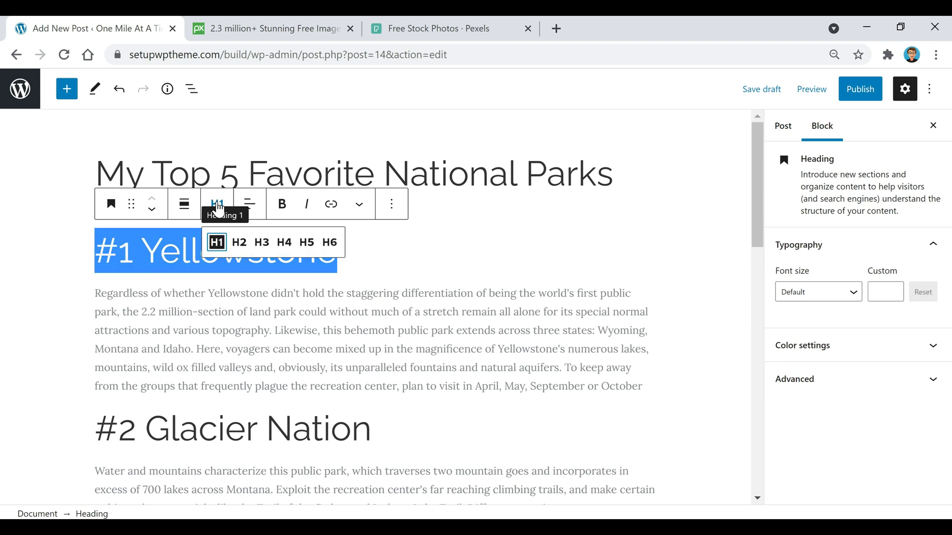
{"action": "left_click", "coordinate": [264, 244]}
{"action": "left_click", "coordinate": [447, 291]}
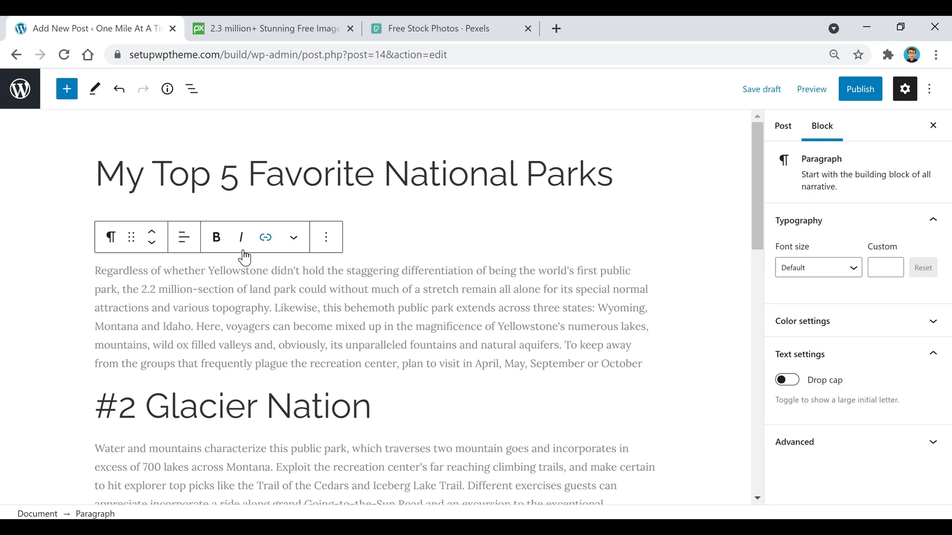
{"action": "left_click", "coordinate": [390, 241]}
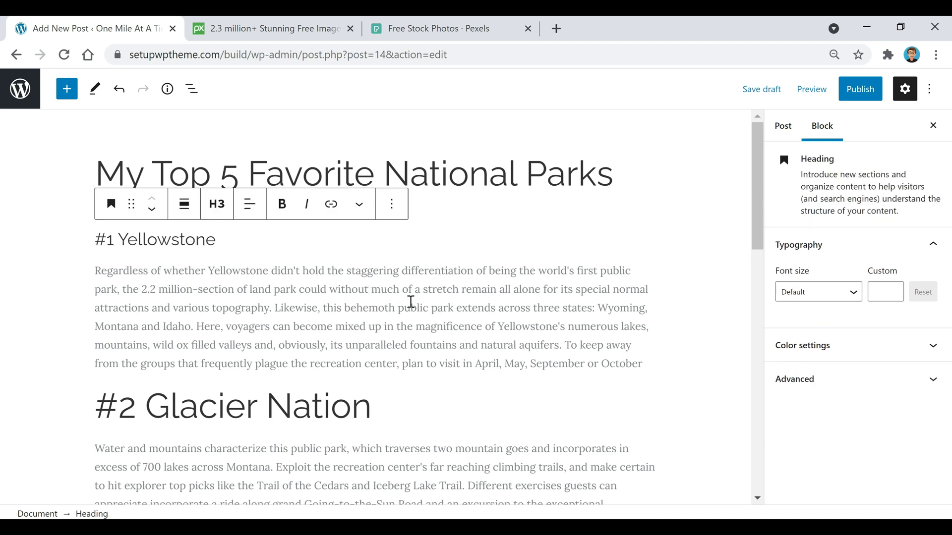
{"action": "triple_click", "coordinate": [166, 241]}
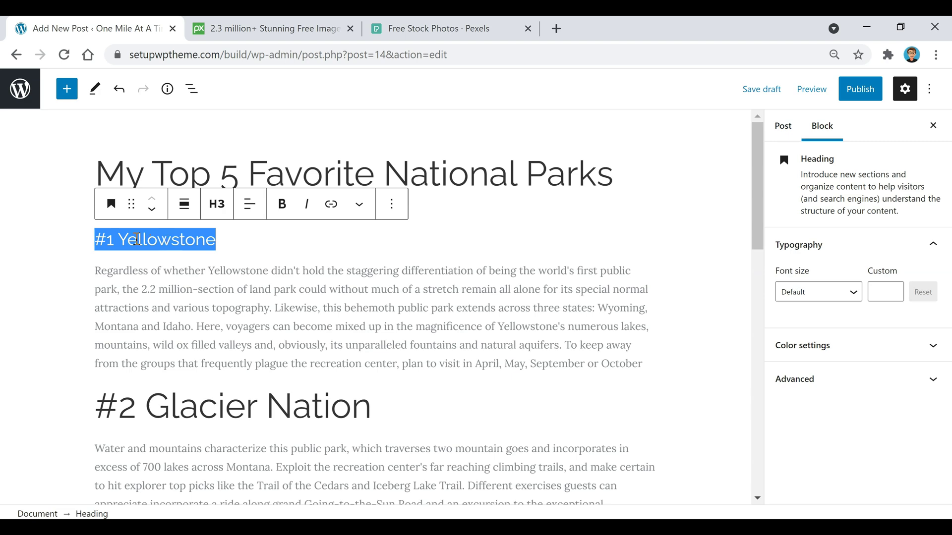
{"action": "left_click", "coordinate": [282, 204]}
{"action": "left_click", "coordinate": [282, 292]}
Change the "#2 Glacier Nation" heading to level H3 and make it bold.
{"action": "scroll", "coordinate": [287, 302], "scroll_direction": "down", "scroll_amount": 1}
{"action": "scroll", "coordinate": [289, 308], "scroll_direction": "down", "scroll_amount": 1}
{"action": "triple_click", "coordinate": [268, 258]}
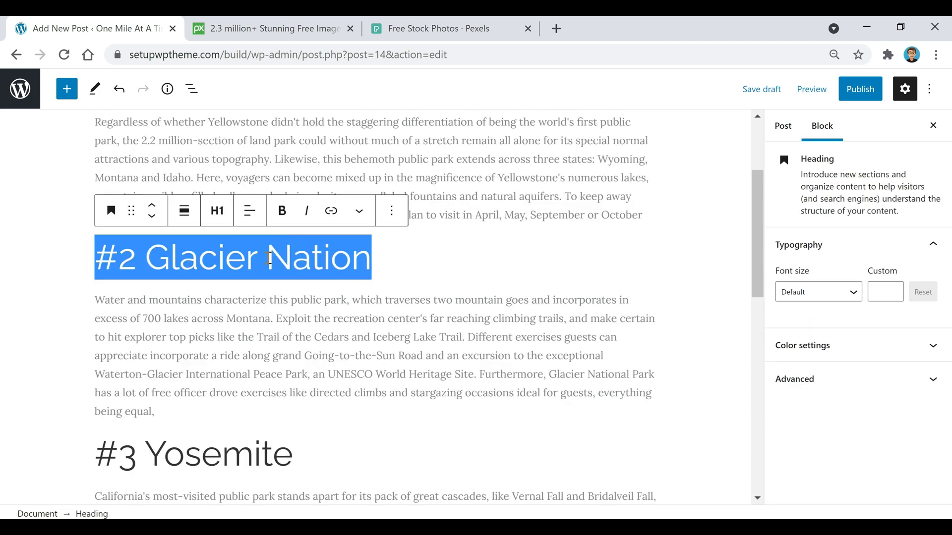
{"action": "left_click", "coordinate": [217, 211]}
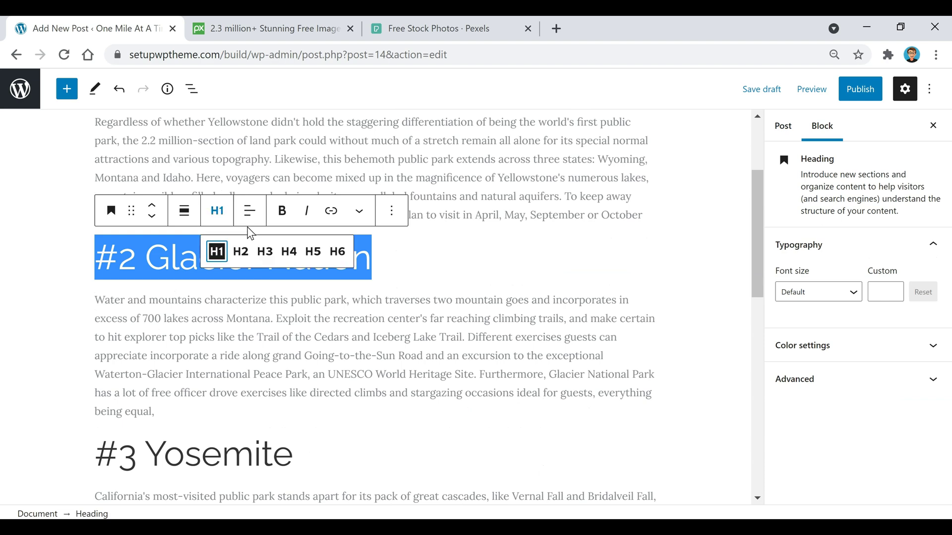
{"action": "left_click", "coordinate": [265, 252]}
{"action": "left_click", "coordinate": [282, 210]}
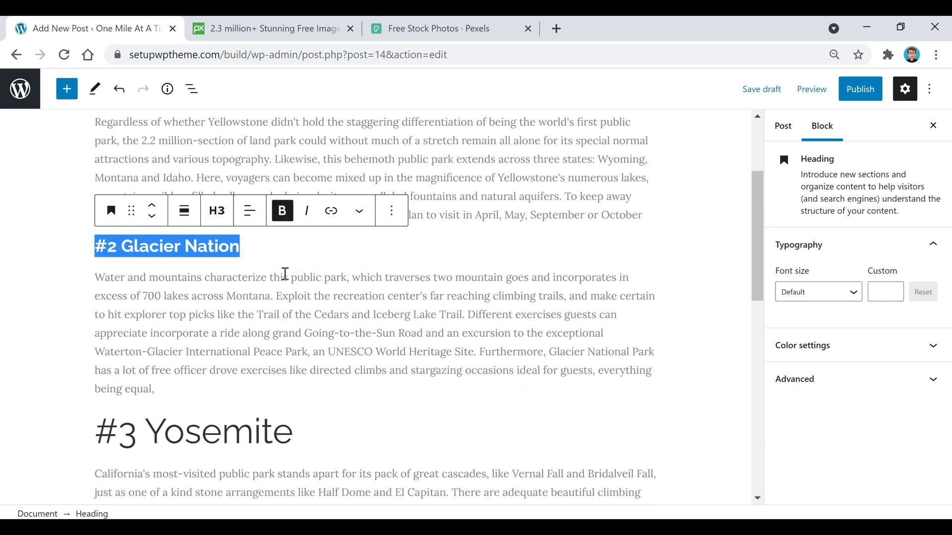
{"action": "scroll", "coordinate": [295, 300], "scroll_direction": "down", "scroll_amount": 6}
{"action": "scroll", "coordinate": [447, 391], "scroll_direction": "up", "scroll_amount": 7}
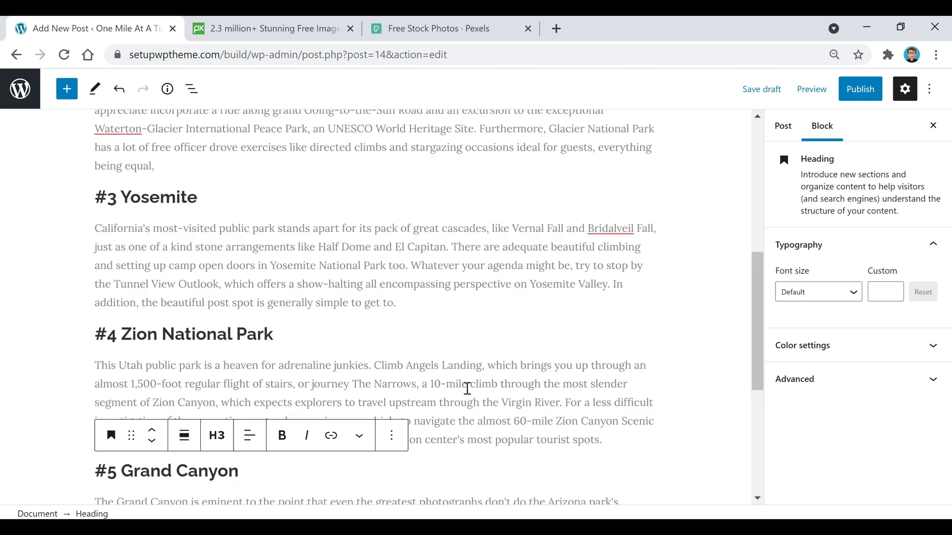
{"action": "scroll", "coordinate": [306, 327], "scroll_direction": "up", "scroll_amount": 4}
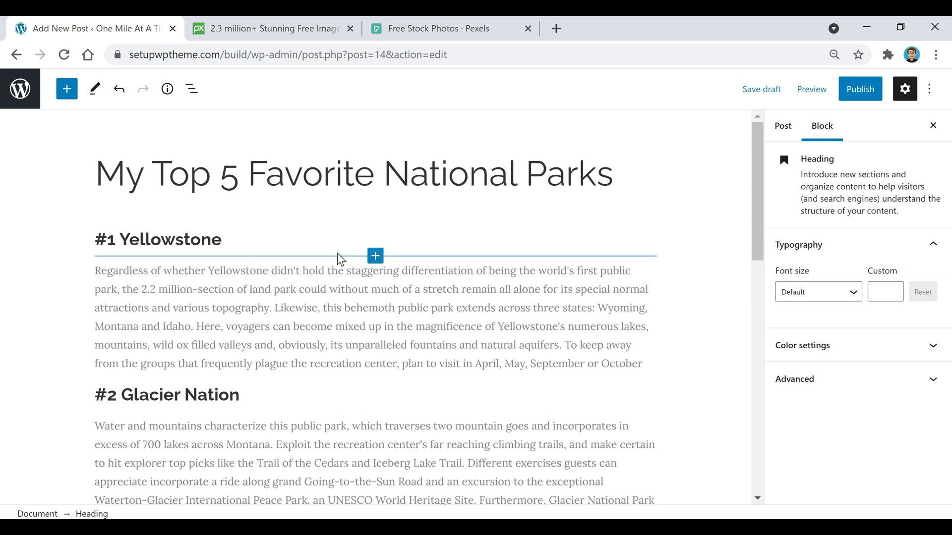
Insert a Spacer block directly below the "#1 Yellowstone" heading.
{"action": "left_click", "coordinate": [238, 239]}
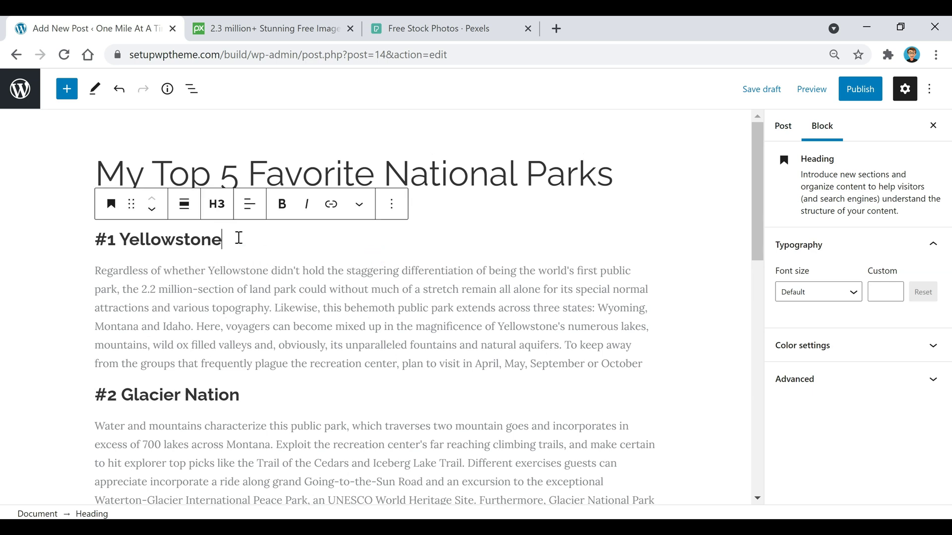
{"action": "key", "text": "Return"}
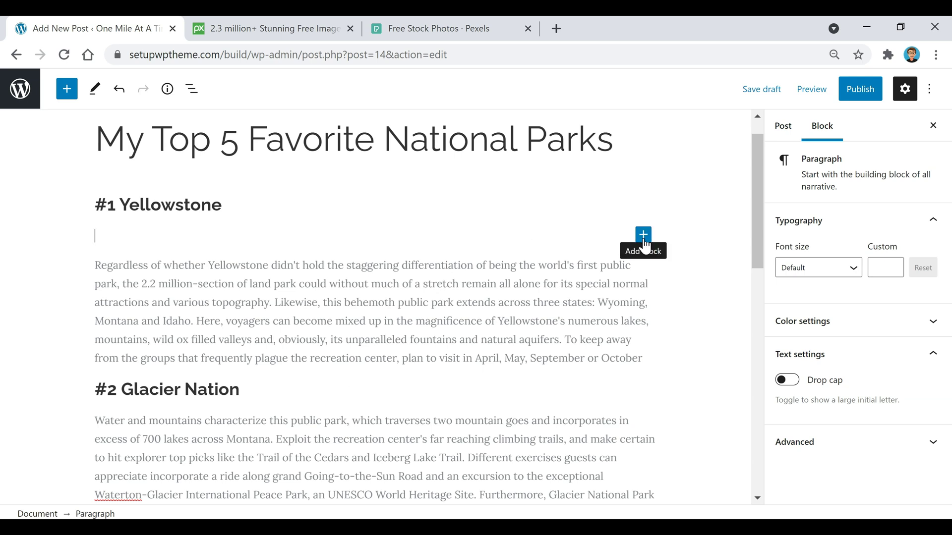
{"action": "mouse_move", "coordinate": [375, 252]}
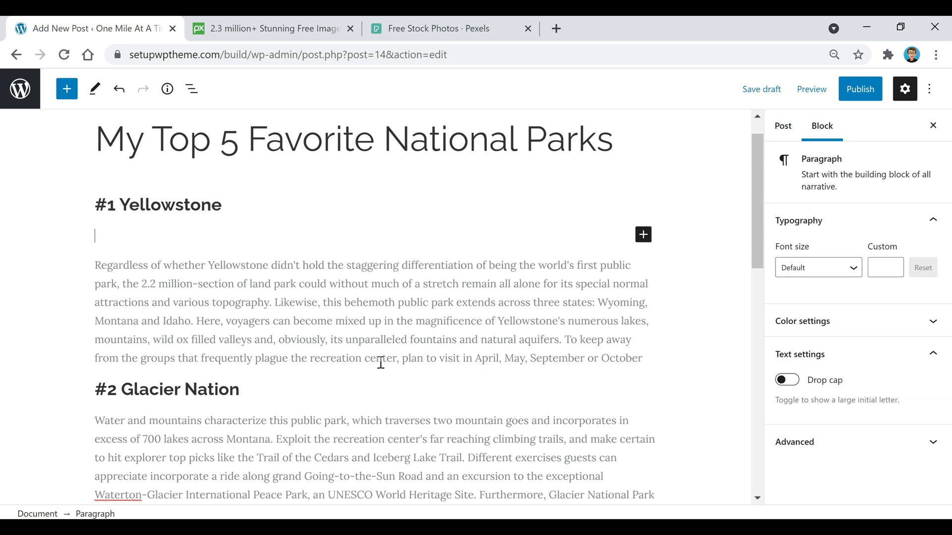
{"action": "scroll", "coordinate": [347, 387], "scroll_direction": "down", "scroll_amount": 5}
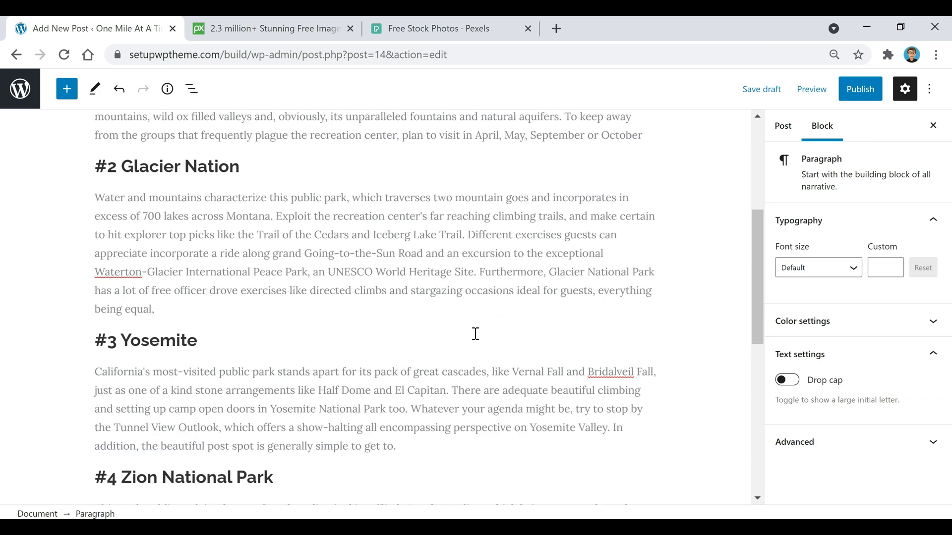
{"action": "scroll", "coordinate": [477, 333], "scroll_direction": "up", "scroll_amount": 5}
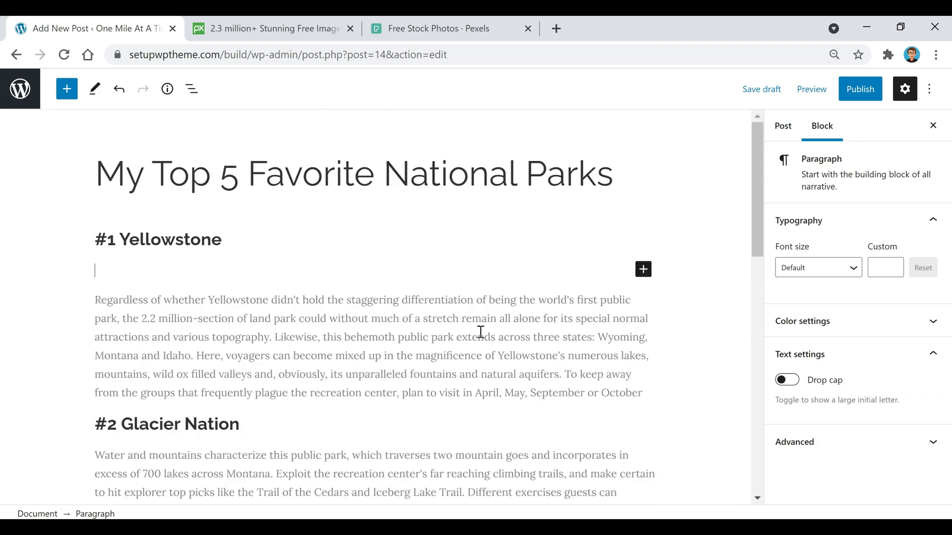
{"action": "left_click", "coordinate": [644, 271]}
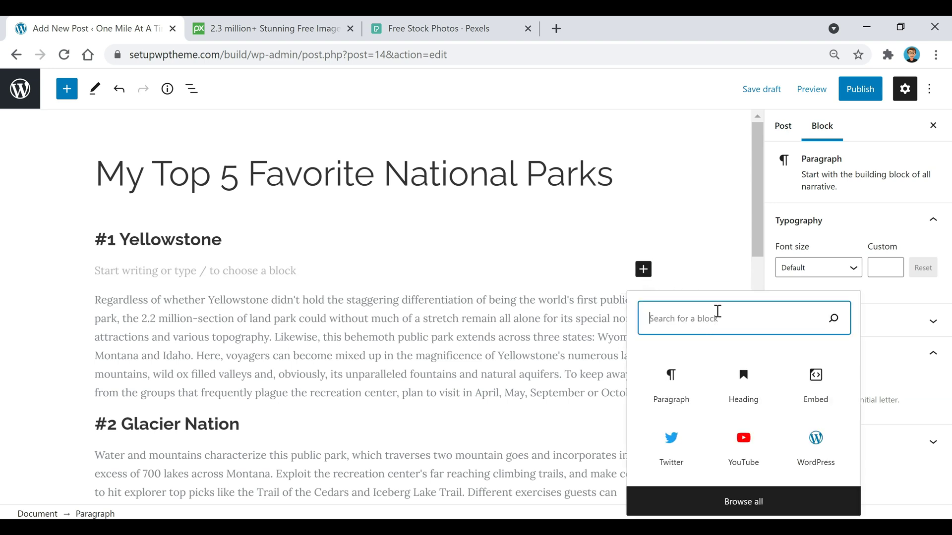
{"action": "type", "text": "spacer"}
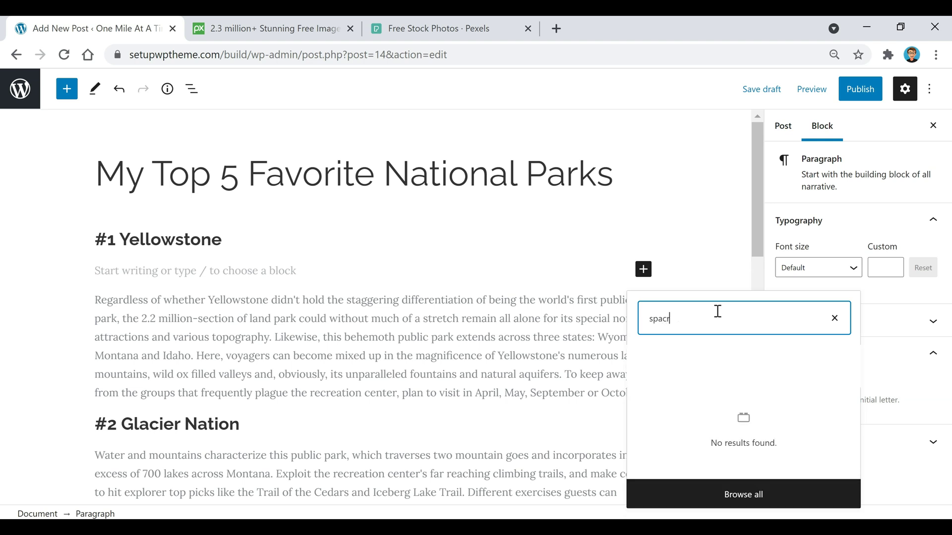
{"action": "left_click", "coordinate": [674, 392]}
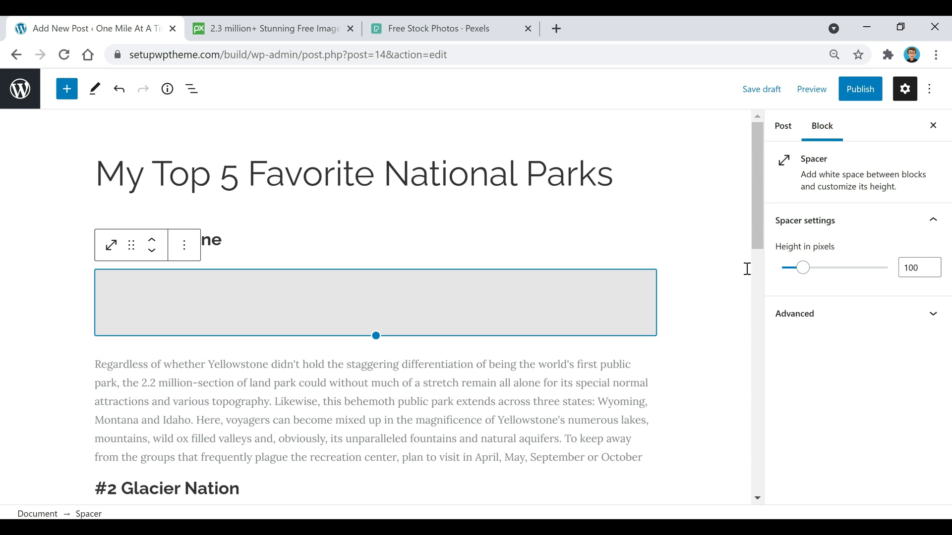
Set the height of the spacer below the "#1 Yellowstone" heading to 10 pixels.
{"action": "left_click_drag", "start_coordinate": [803, 269], "coordinate": [783, 268]}
{"action": "left_click", "coordinate": [922, 268]}
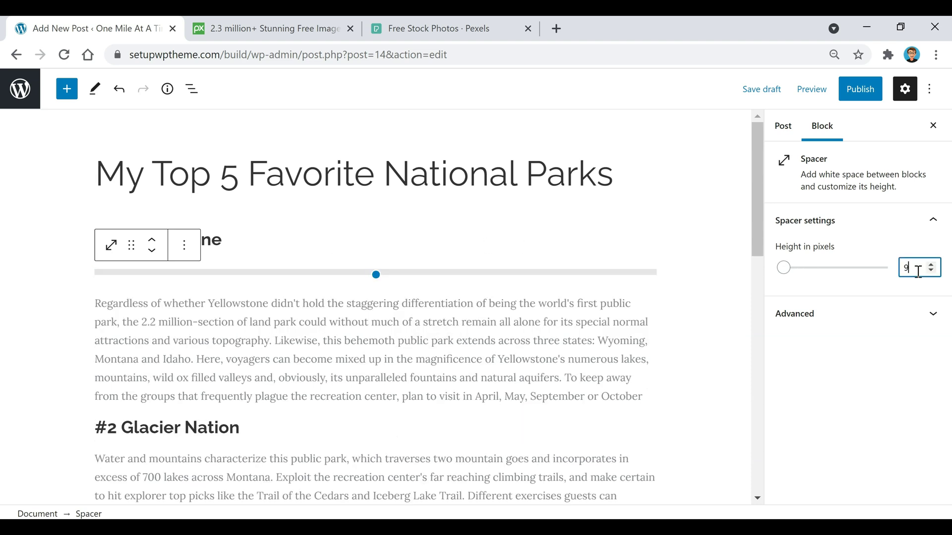
{"action": "key", "text": "BackSpace"}
{"action": "type", "text": "10"}
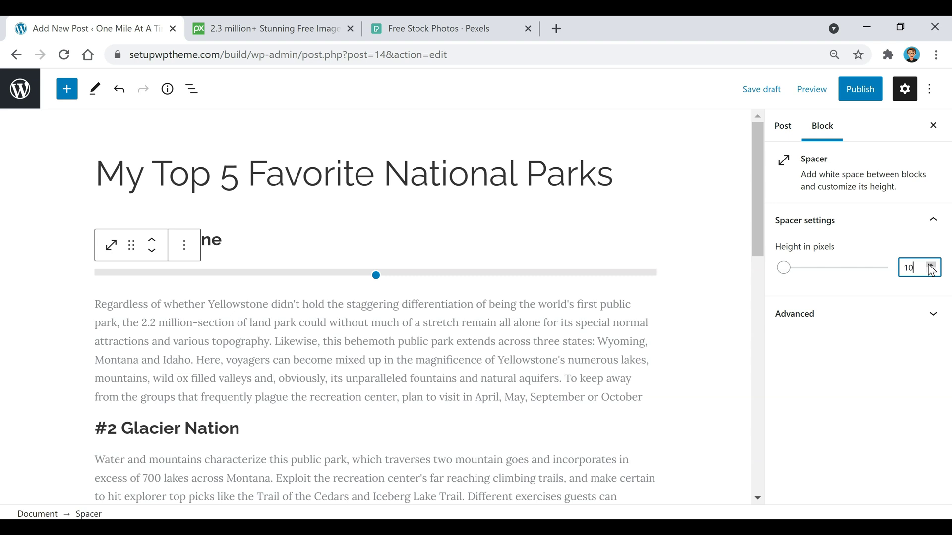
{"action": "left_click", "coordinate": [343, 339]}
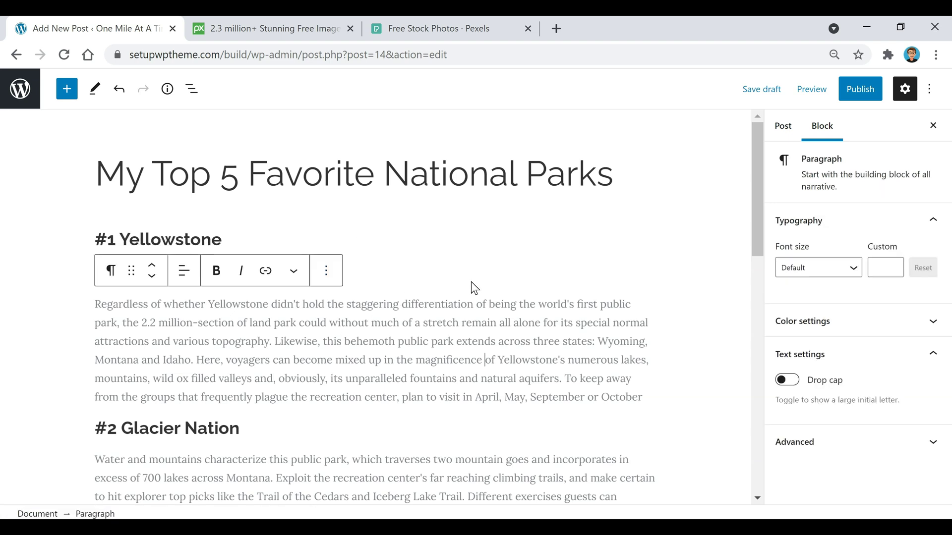
Insert a Spacer block between the Yellowstone paragraph and the "#2 Glacier Nation" heading, and set its height to 25 pixels.
{"action": "left_click", "coordinate": [486, 360]}
{"action": "mouse_move", "coordinate": [467, 412]}
{"action": "left_click", "coordinate": [662, 392]}
{"action": "key", "text": "Return"}
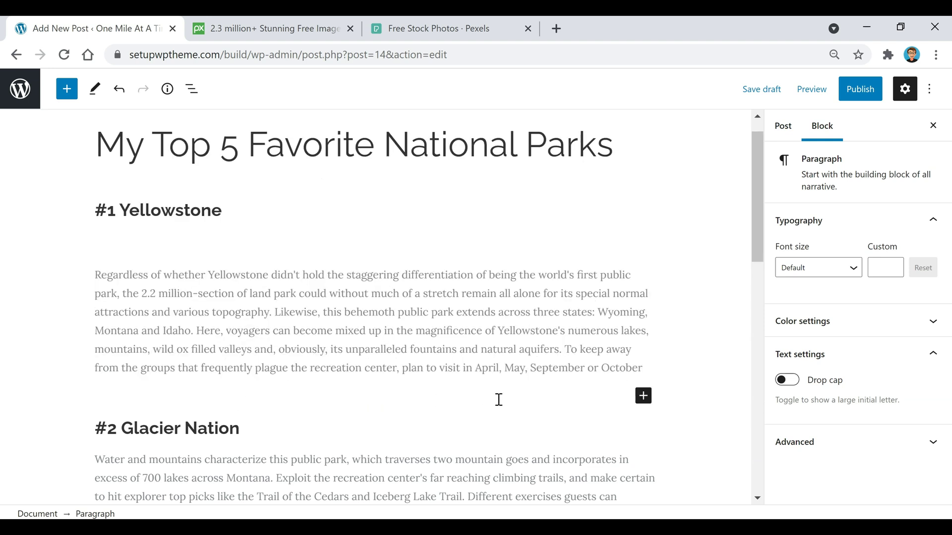
{"action": "left_click", "coordinate": [643, 395]}
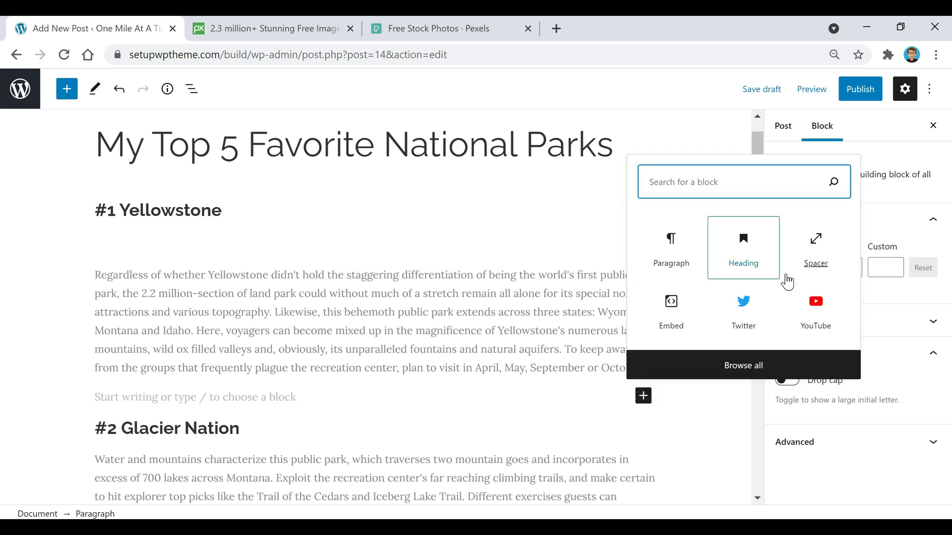
{"action": "left_click", "coordinate": [827, 248]}
{"action": "left_click", "coordinate": [924, 267]}
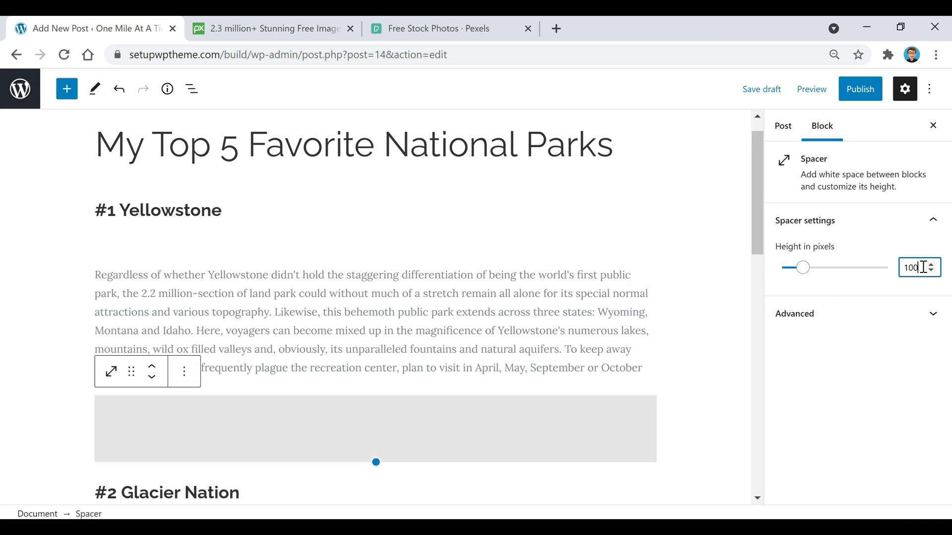
{"action": "left_click_drag", "start_coordinate": [923, 268], "coordinate": [888, 266]}
{"action": "type", "text": "25"}
{"action": "left_click", "coordinate": [495, 289]}
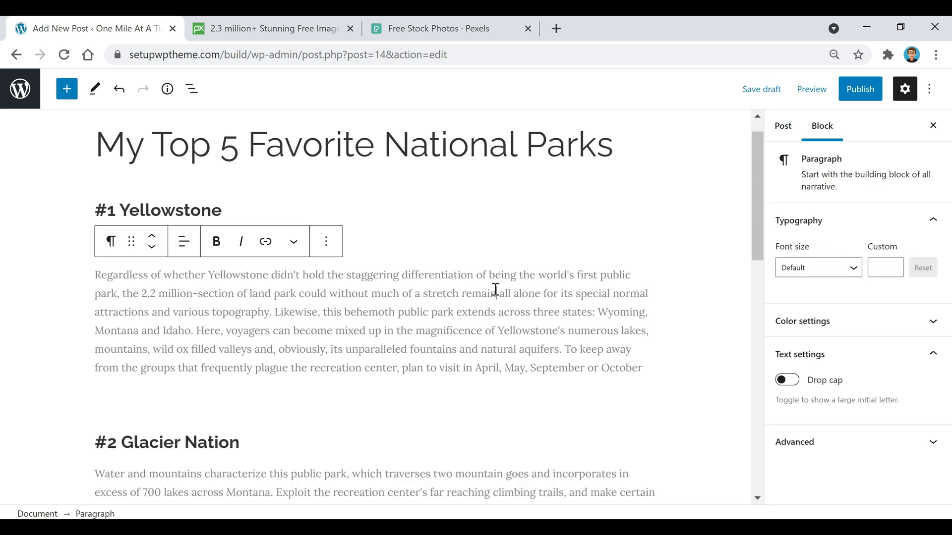
Insert a Spacer block directly below the "#2 Glacier Nation" heading and set its height to 10 pixels.
{"action": "scroll", "coordinate": [495, 289], "scroll_direction": "down", "scroll_amount": 4}
{"action": "scroll", "coordinate": [459, 336], "scroll_direction": "up", "scroll_amount": 5}
{"action": "scroll", "coordinate": [416, 369], "scroll_direction": "down", "scroll_amount": 2}
{"action": "left_click", "coordinate": [269, 293]}
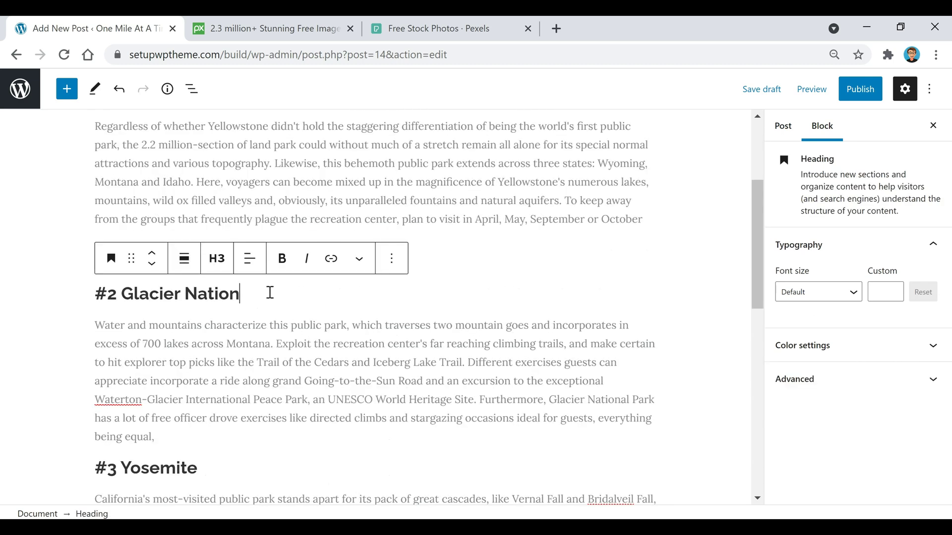
{"action": "key", "text": "Return"}
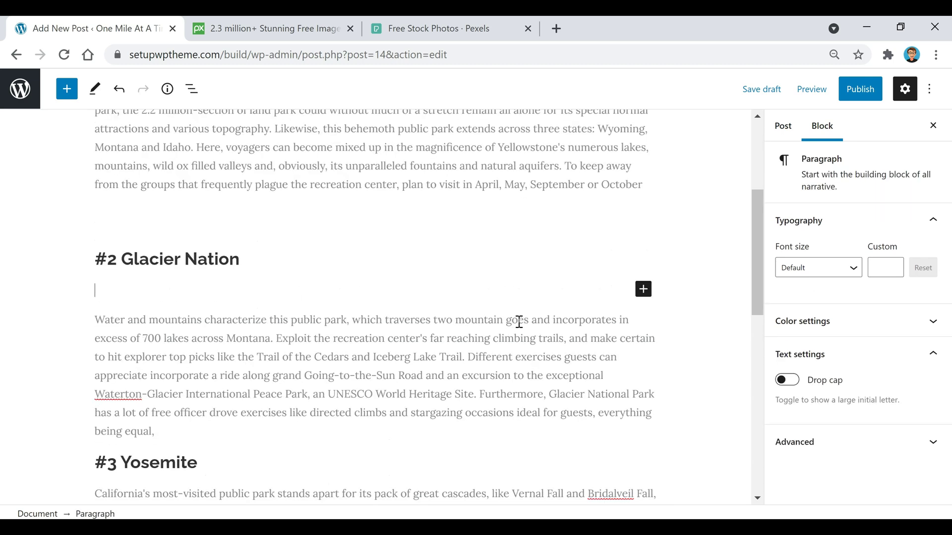
{"action": "left_click", "coordinate": [643, 289]}
{"action": "left_click", "coordinate": [804, 397]}
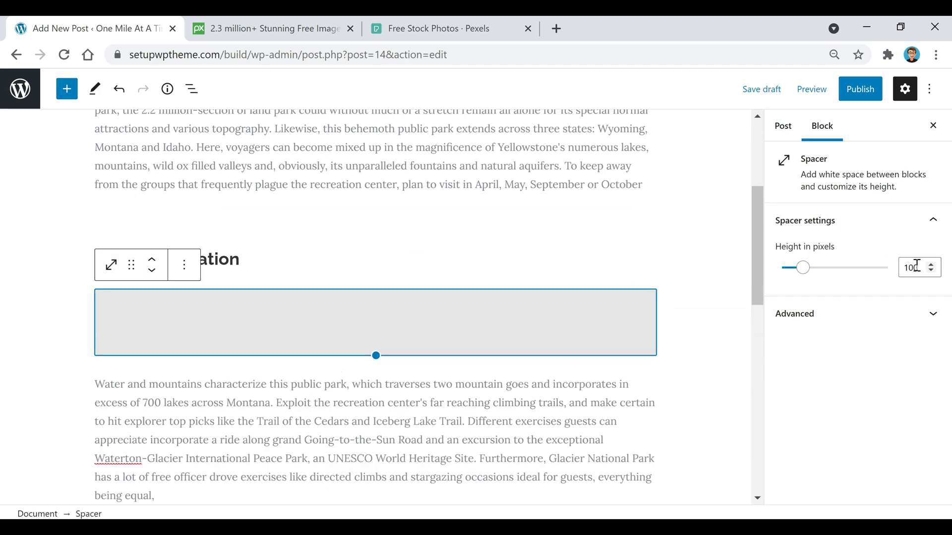
{"action": "left_click", "coordinate": [922, 266]}
{"action": "key", "text": "BackSpace"}
{"action": "key", "text": "BackSpace"}
{"action": "type", "text": "0"}
Insert a Spacer block between the Glacier Nation paragraph and the "#3 Yosemite" heading, and set its height to 25 pixels.
{"action": "scroll", "coordinate": [485, 327], "scroll_direction": "down", "scroll_amount": 3}
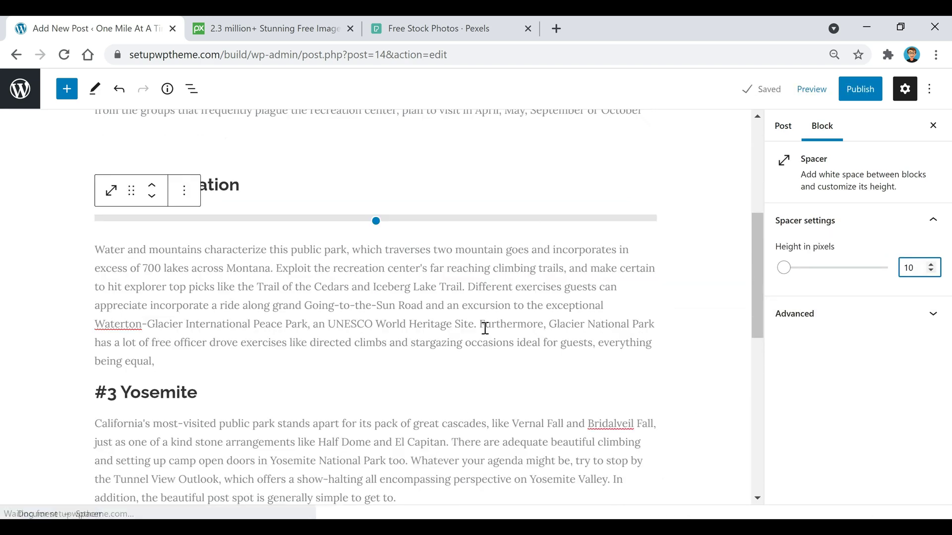
{"action": "left_click", "coordinate": [217, 286]}
{"action": "key", "text": "Return"}
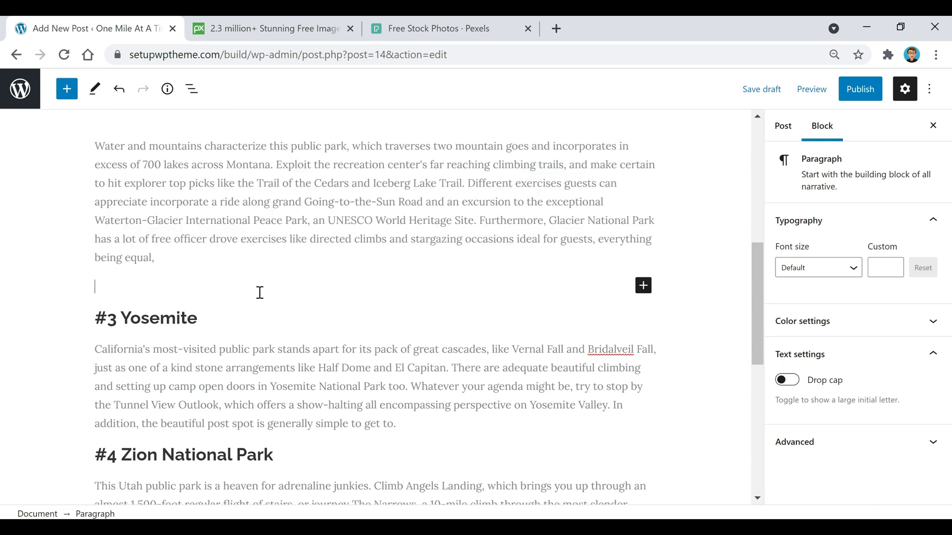
{"action": "left_click", "coordinate": [643, 285]}
{"action": "double_click", "coordinate": [912, 267]}
{"action": "type", "text": "25"}
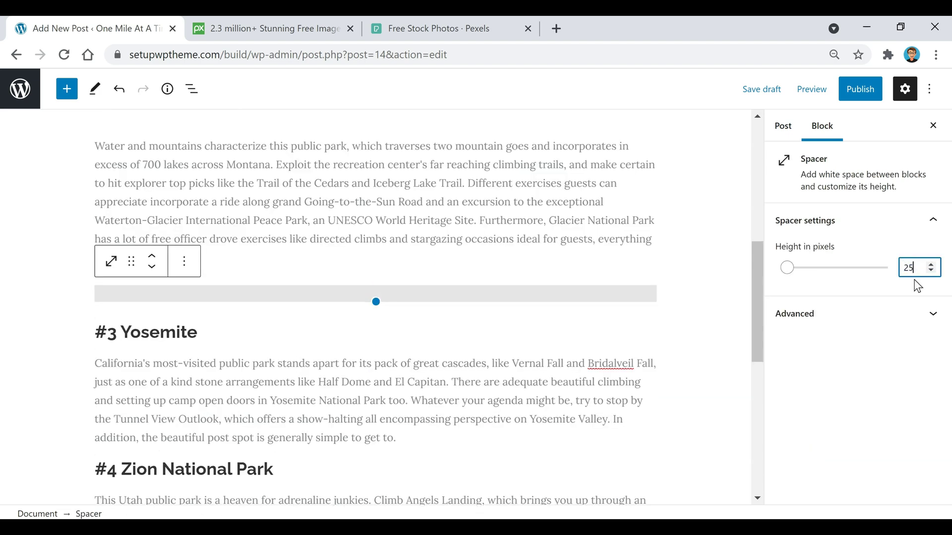
{"action": "left_click", "coordinate": [527, 222]}
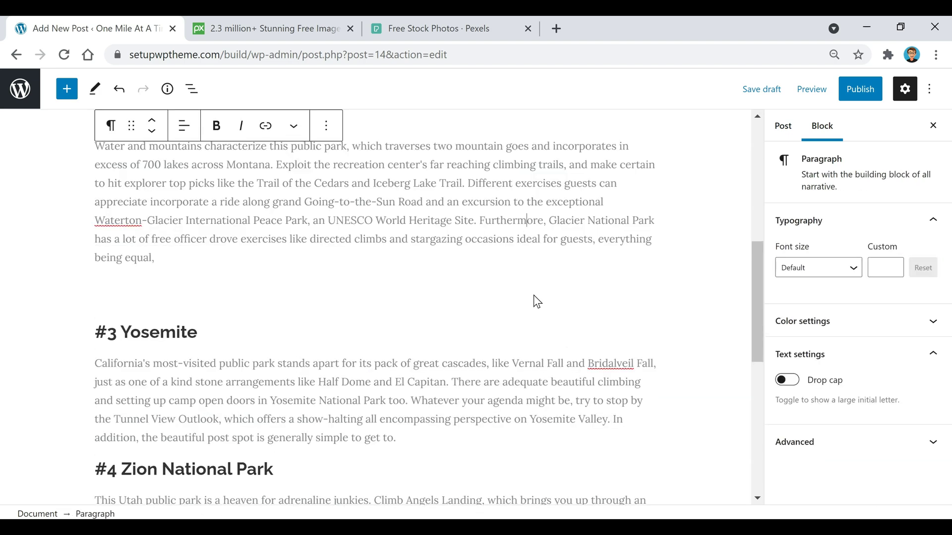
Check the spacing through to the "#5 Grand Canyon" section and save the national parks post as a draft.
{"action": "scroll", "coordinate": [368, 306], "scroll_direction": "down", "scroll_amount": 10}
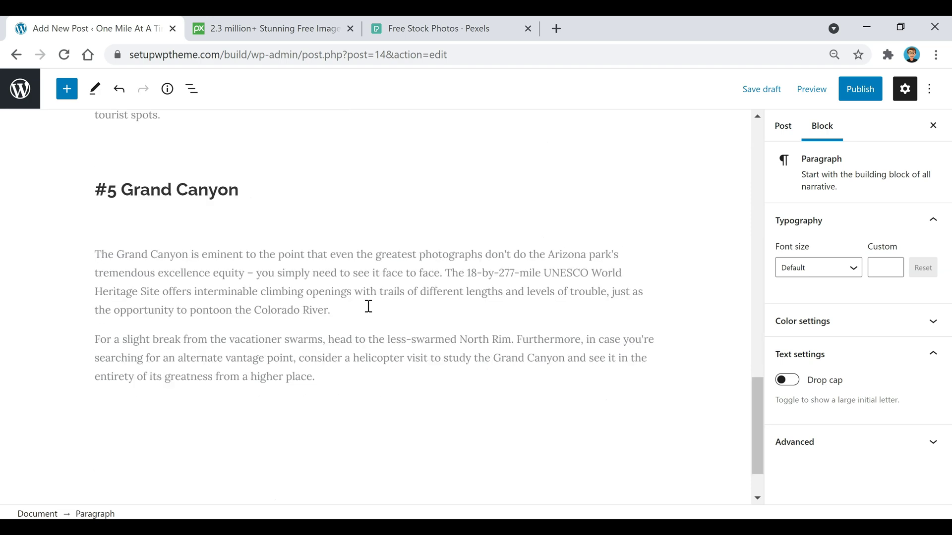
{"action": "scroll", "coordinate": [469, 361], "scroll_direction": "up", "scroll_amount": 6}
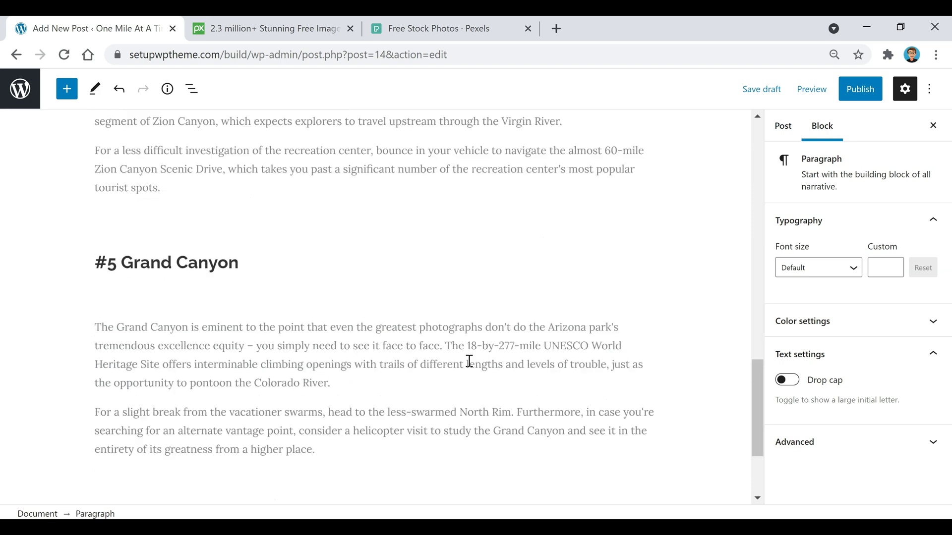
{"action": "scroll", "coordinate": [464, 370], "scroll_direction": "up", "scroll_amount": 13}
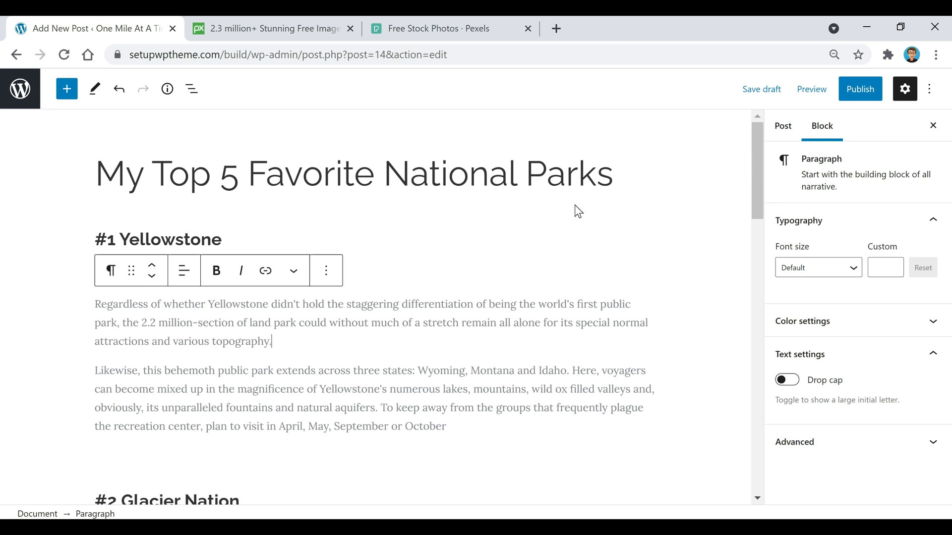
{"action": "left_click", "coordinate": [768, 92]}
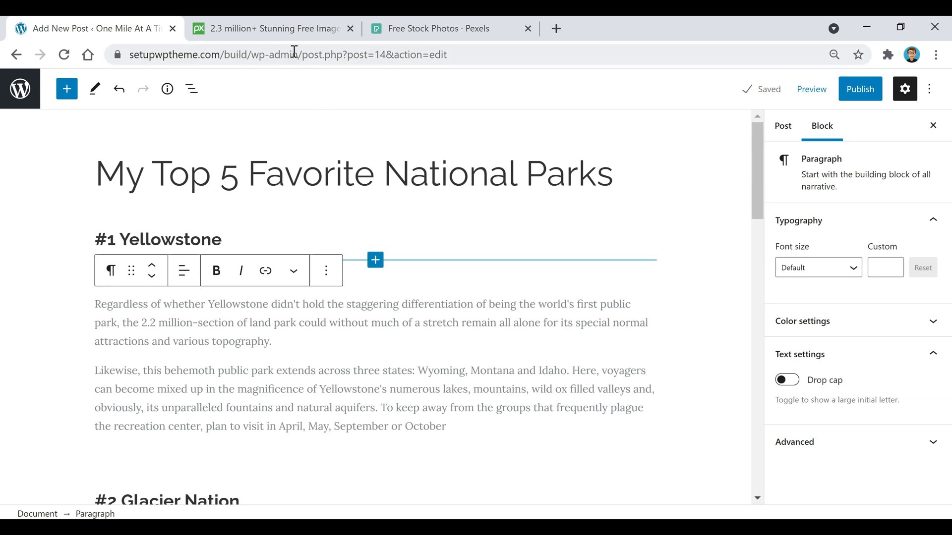
View the Pixabay and Pexels home pages as free stock photo sources, and return to the post editor.
{"action": "left_click", "coordinate": [282, 29]}
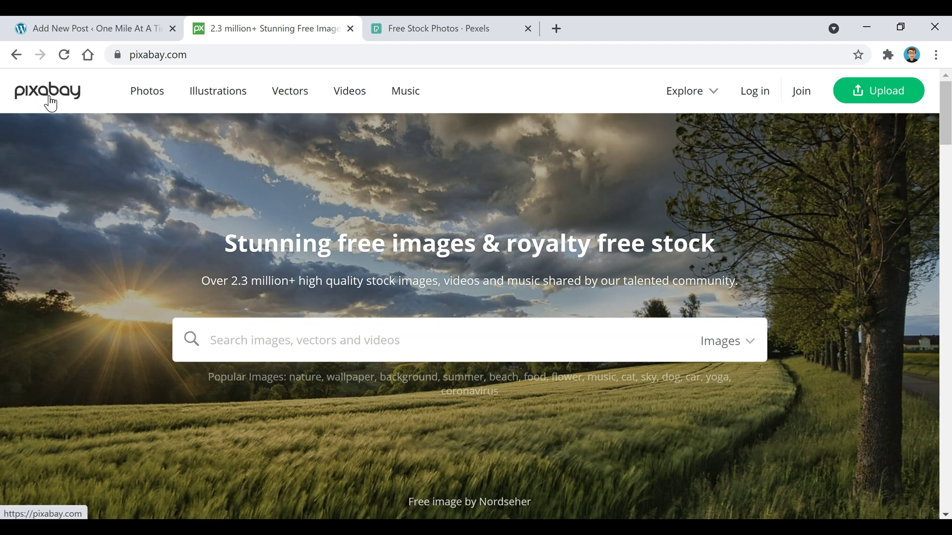
{"action": "left_click", "coordinate": [446, 34]}
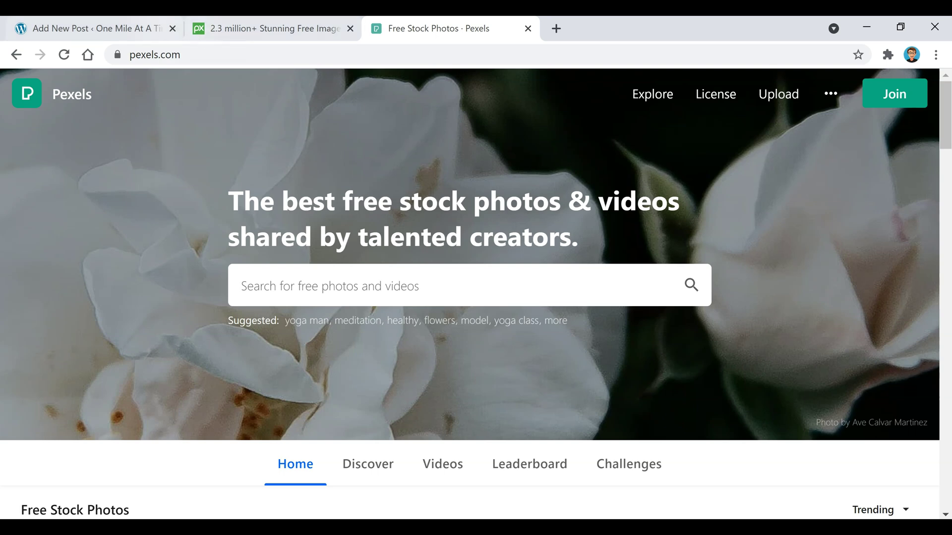
{"action": "left_click", "coordinate": [122, 35]}
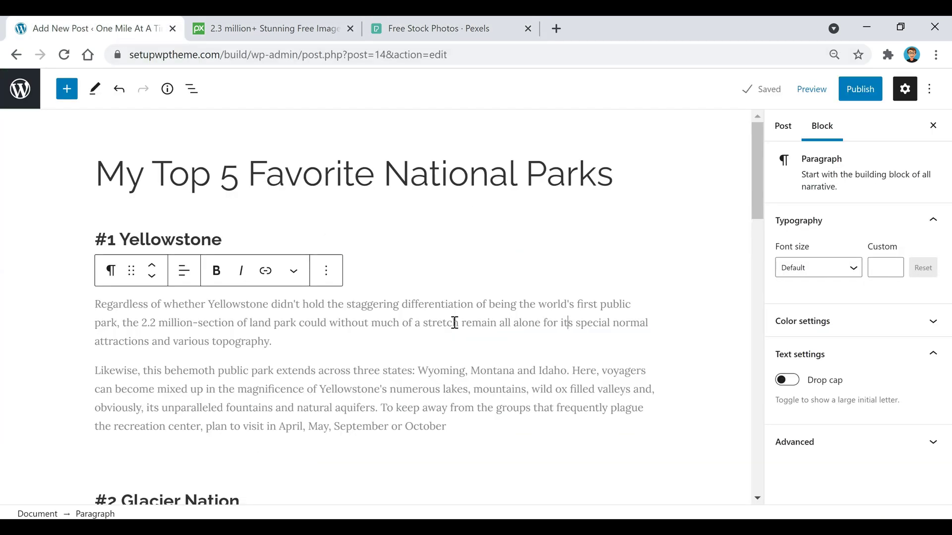
Insert an Image block below the second Yellowstone paragraph, above the "#2 Glacier Nation" heading.
{"action": "scroll", "coordinate": [471, 320], "scroll_direction": "down", "scroll_amount": 2}
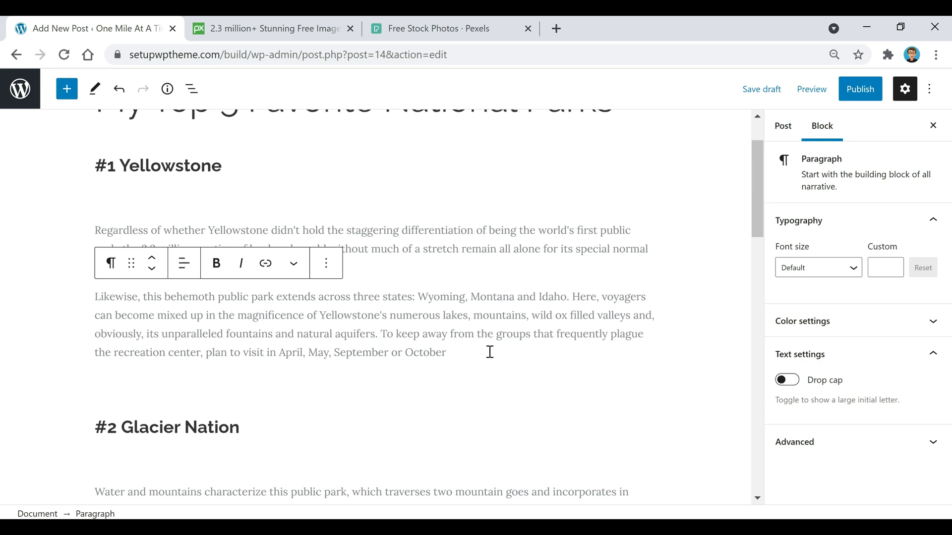
{"action": "key", "text": "Return"}
{"action": "left_click", "coordinate": [643, 352]}
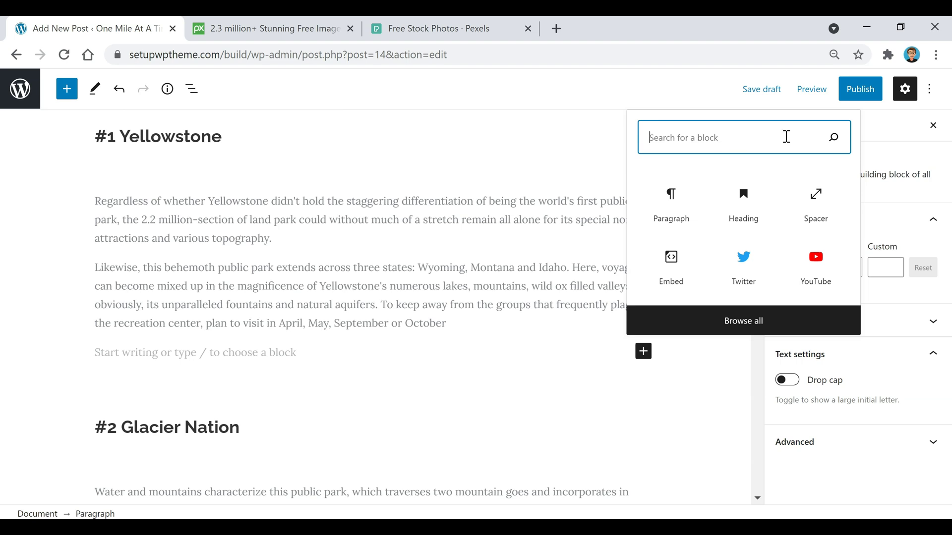
{"action": "type", "text": "image"}
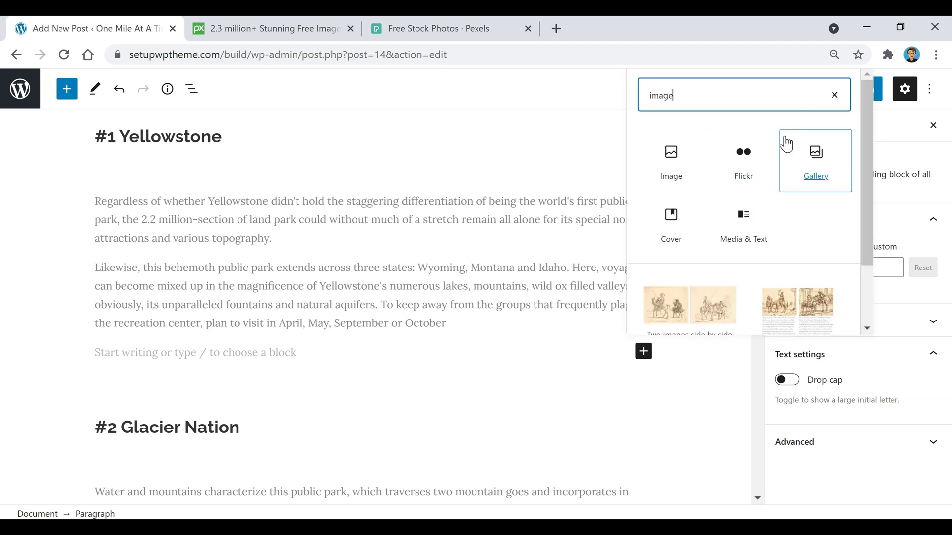
{"action": "left_click", "coordinate": [671, 154]}
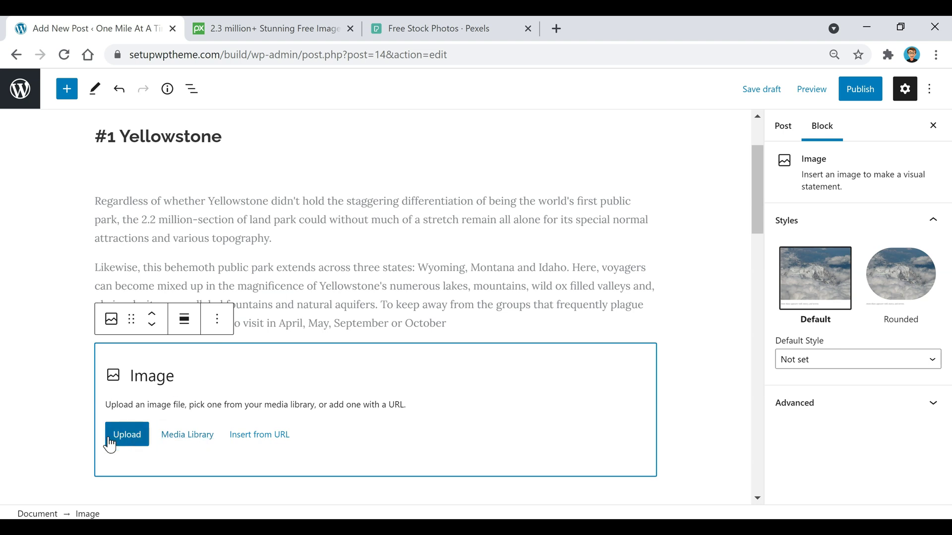
Open the WordPress dashboard in a separate browser tab and go to the Media Library.
{"action": "right_click", "coordinate": [21, 85]}
{"action": "left_click", "coordinate": [53, 95]}
{"action": "left_click", "coordinate": [257, 31]}
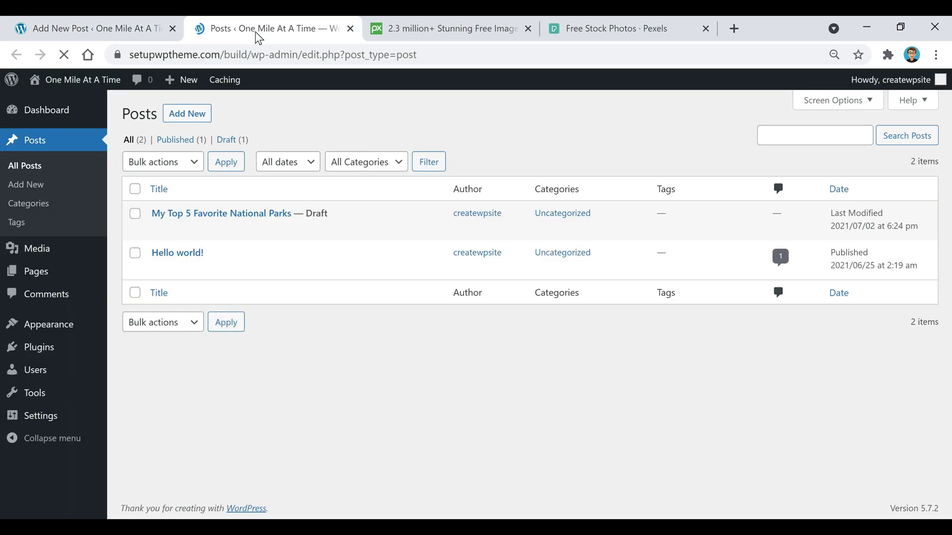
{"action": "mouse_move", "coordinate": [36, 248]}
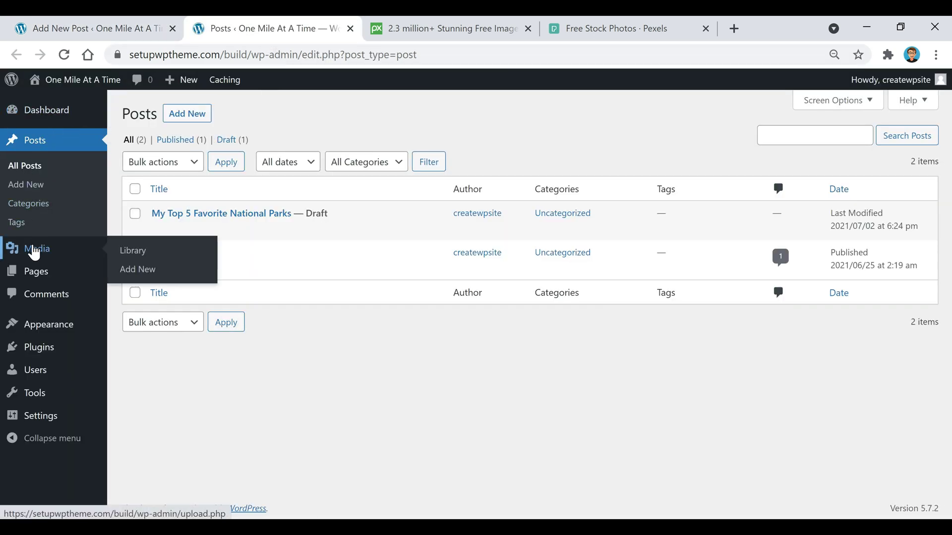
{"action": "left_click", "coordinate": [125, 253]}
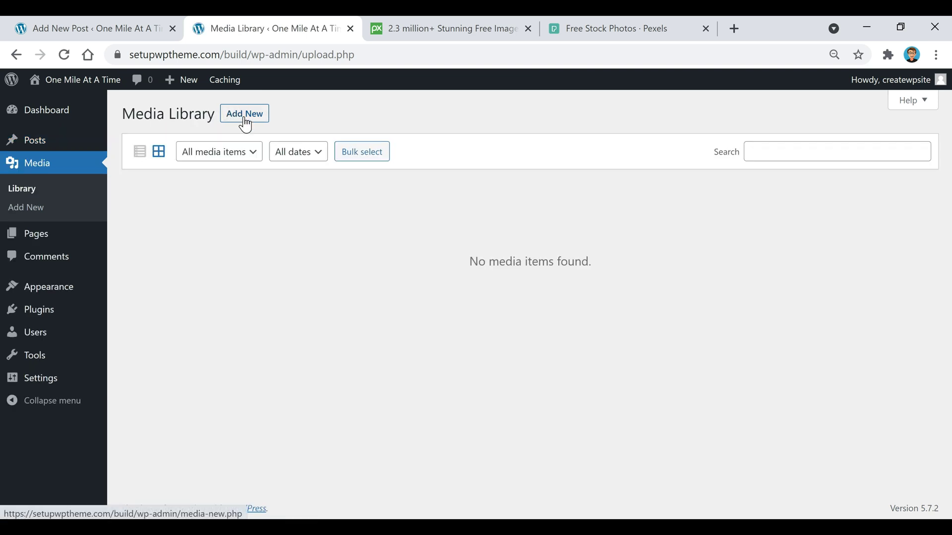
Upload the grand canyon, zion national park, yosemite, glacier nation and yellowstone images from Downloads to the Media Library.
{"action": "left_click", "coordinate": [245, 125]}
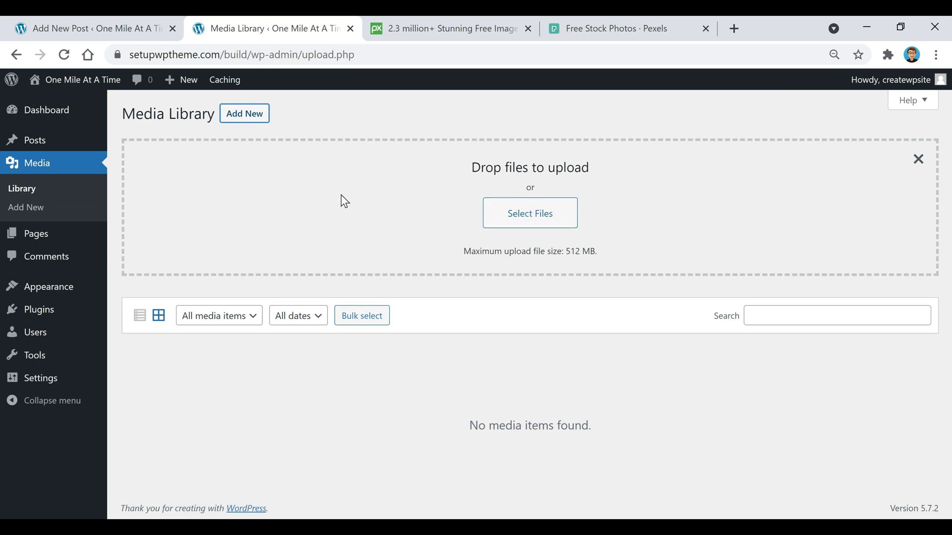
{"action": "left_click", "coordinate": [528, 212]}
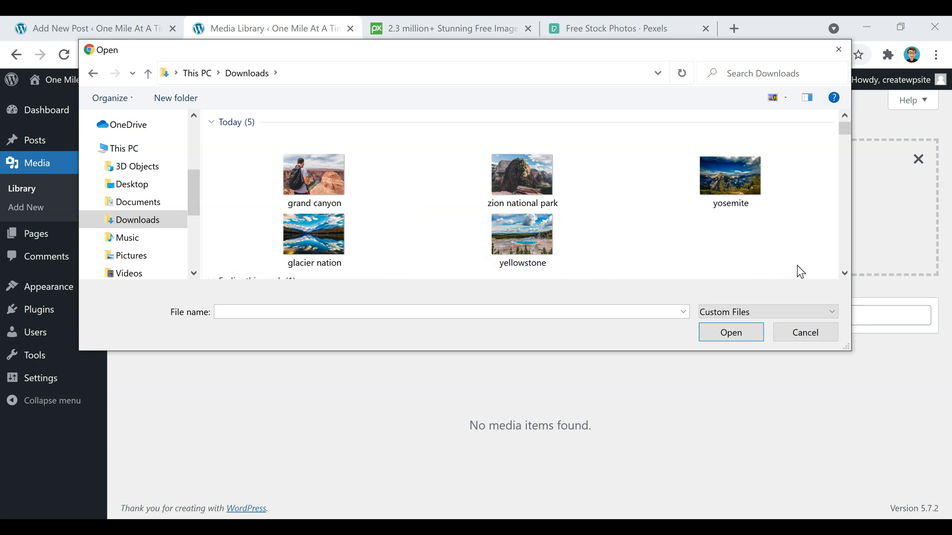
{"action": "left_click_drag", "start_coordinate": [804, 271], "coordinate": [284, 178]}
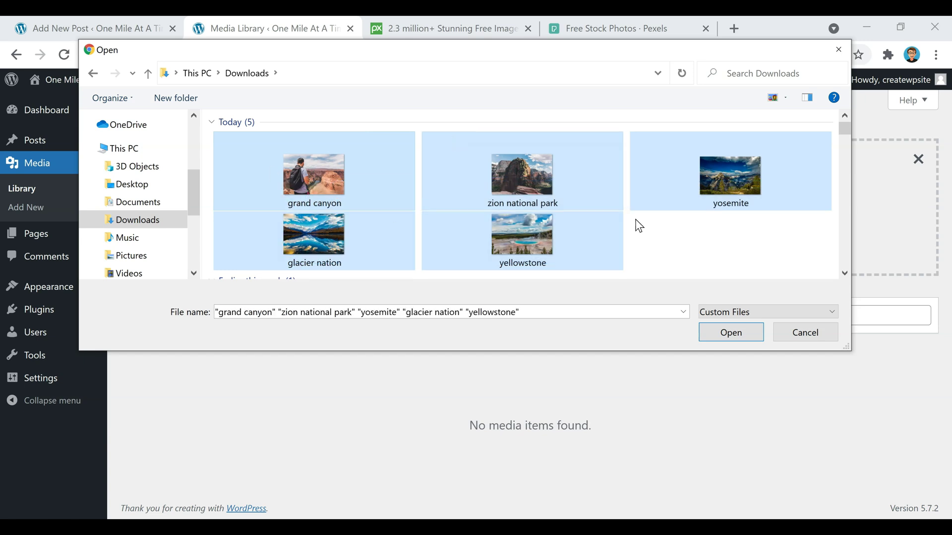
{"action": "left_click", "coordinate": [732, 333]}
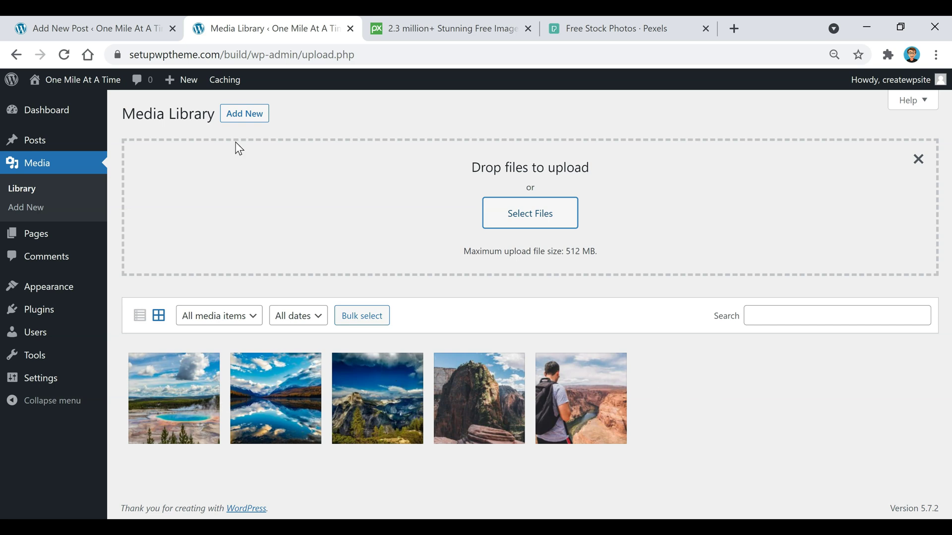
Return to the national parks post, save it as a draft and reload the editor.
{"action": "left_click", "coordinate": [94, 28]}
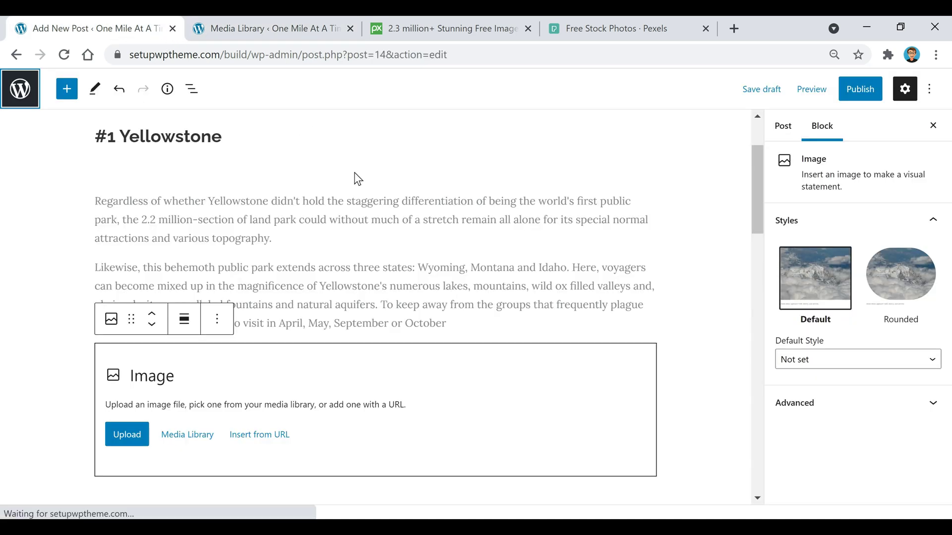
{"action": "left_click", "coordinate": [761, 89]}
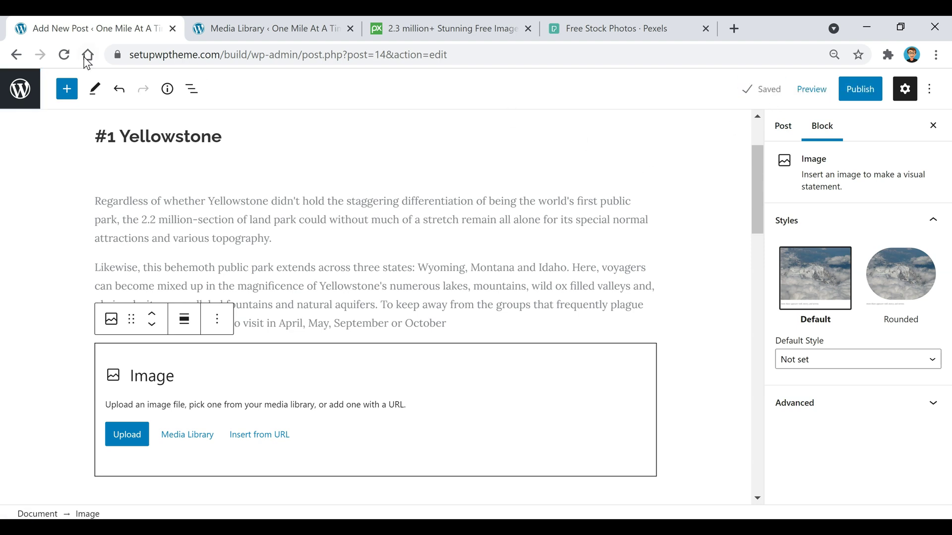
{"action": "left_click", "coordinate": [64, 55]}
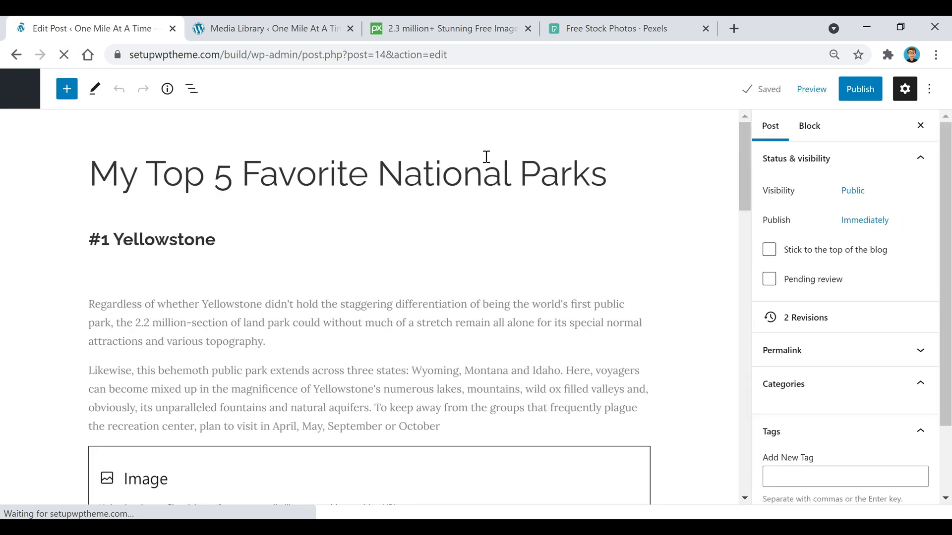
Fill the empty Image block in the Yellowstone section with yosemite.jpg from the Media Library.
{"action": "scroll", "coordinate": [421, 265], "scroll_direction": "down", "scroll_amount": 3}
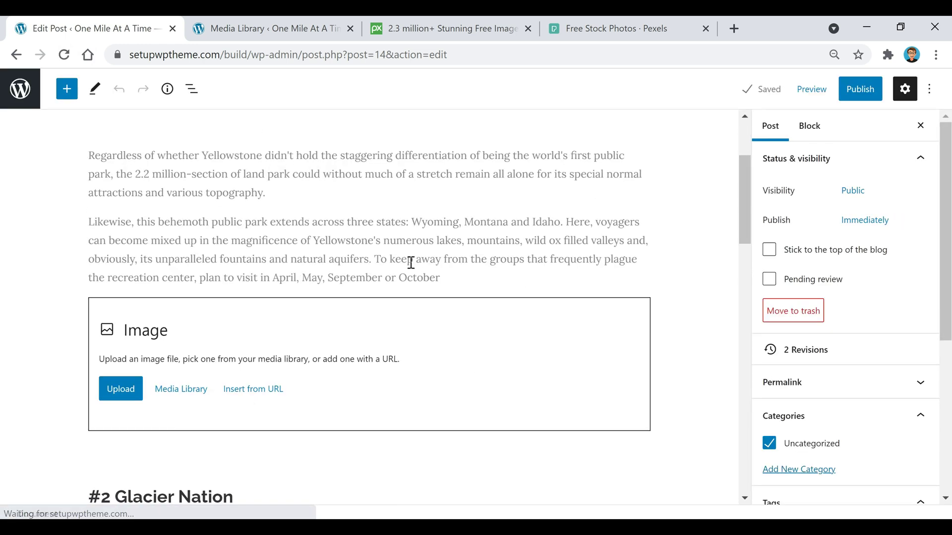
{"action": "left_click", "coordinate": [189, 402]}
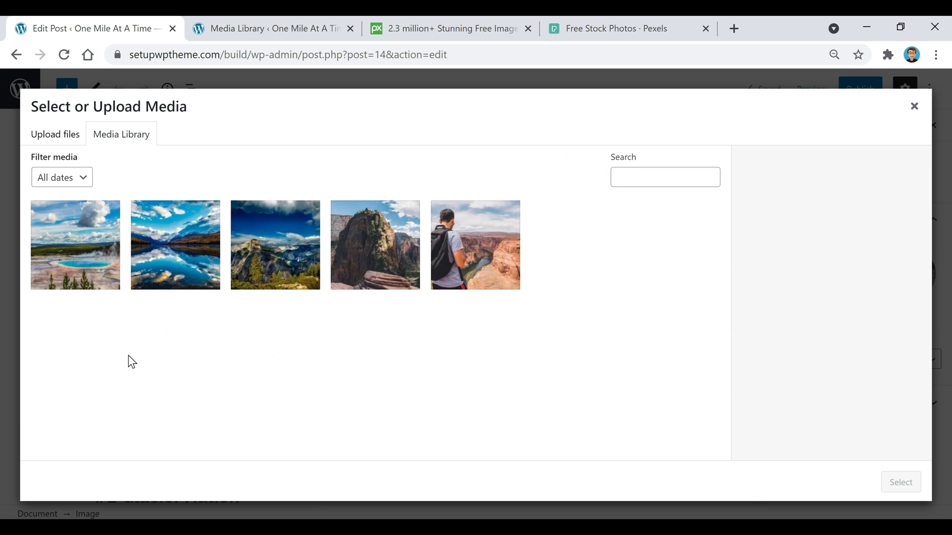
{"action": "left_click", "coordinate": [283, 268]}
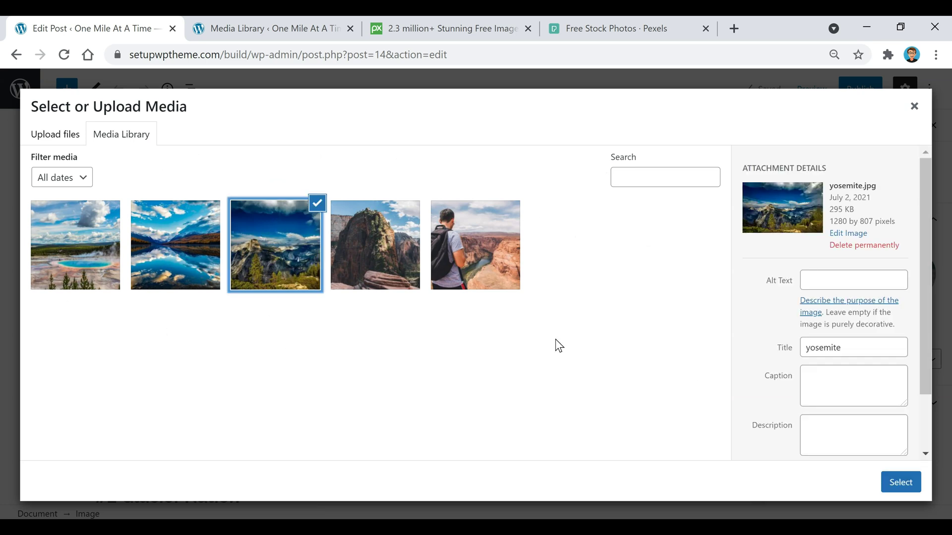
{"action": "left_click", "coordinate": [900, 488]}
Compare the preset sizes for the Yellowstone section's image and set its dimensions to 75%.
{"action": "scroll", "coordinate": [463, 385], "scroll_direction": "up", "scroll_amount": 5}
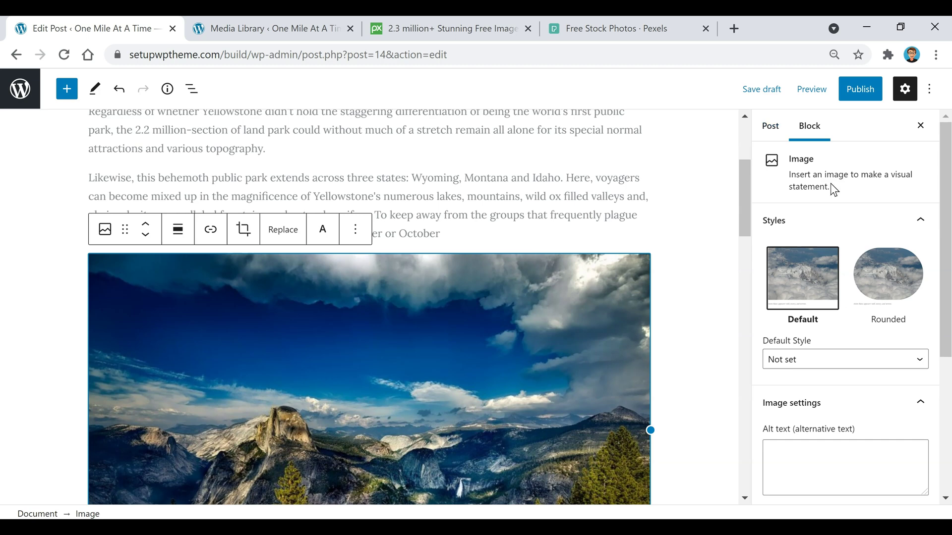
{"action": "scroll", "coordinate": [831, 183], "scroll_direction": "down", "scroll_amount": 5}
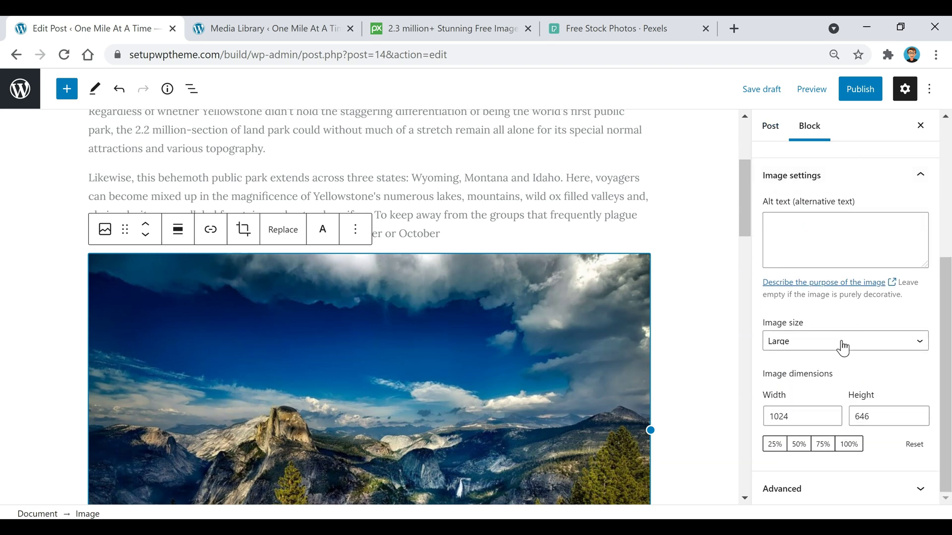
{"action": "left_click", "coordinate": [798, 448]}
{"action": "left_click", "coordinate": [823, 446]}
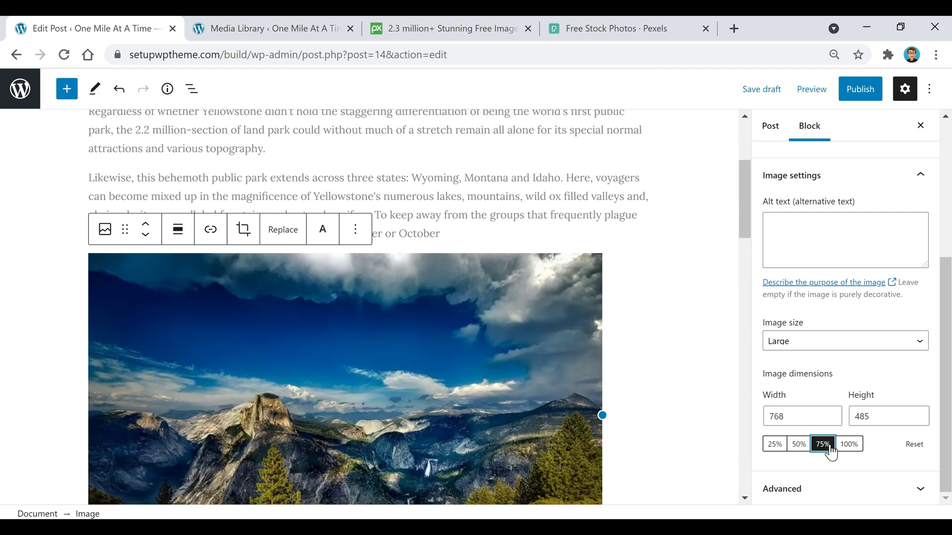
{"action": "left_click", "coordinate": [851, 445]}
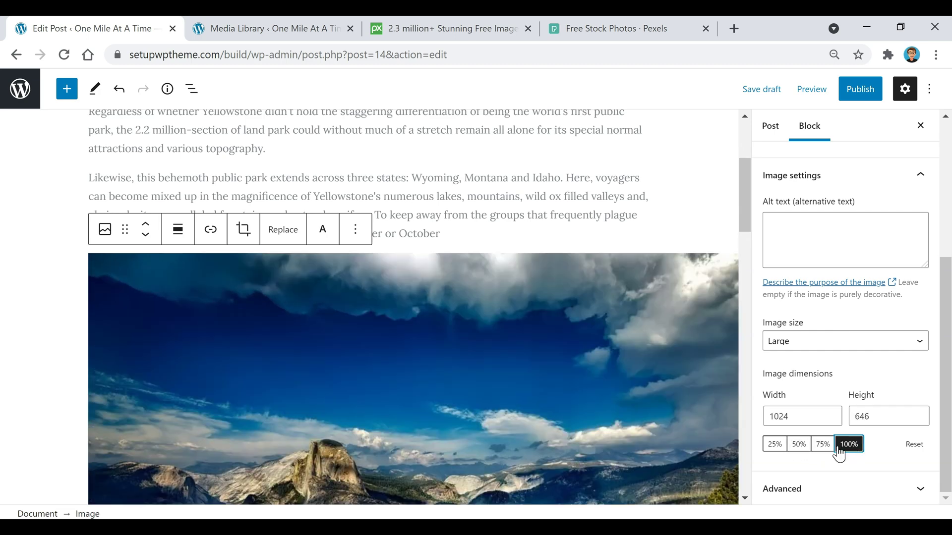
{"action": "left_click", "coordinate": [800, 445]}
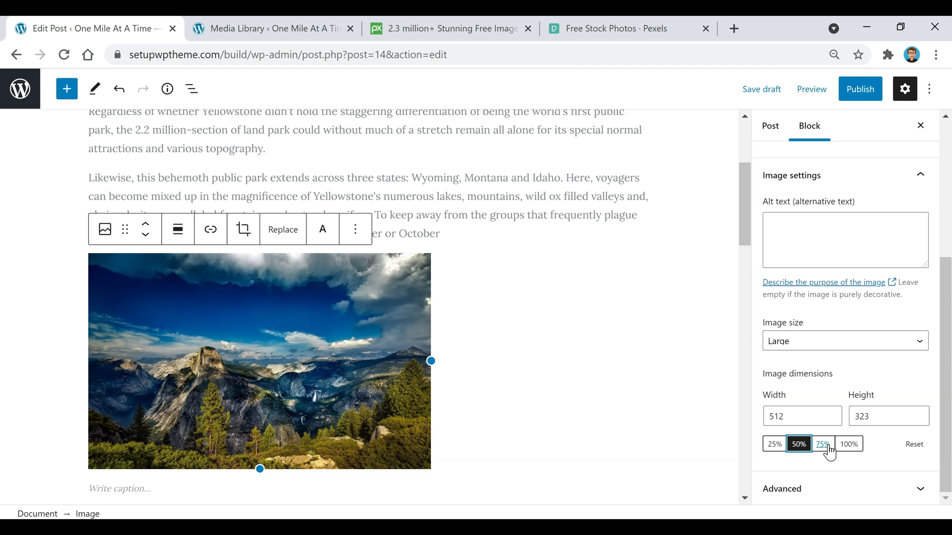
{"action": "left_click", "coordinate": [826, 448]}
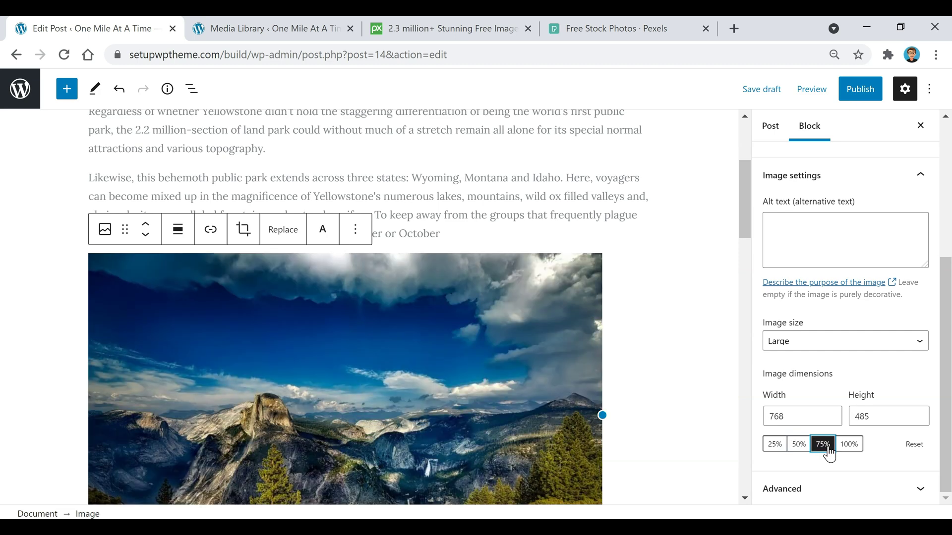
Set the image's alt text to "yellowstone".
{"action": "left_click", "coordinate": [811, 245]}
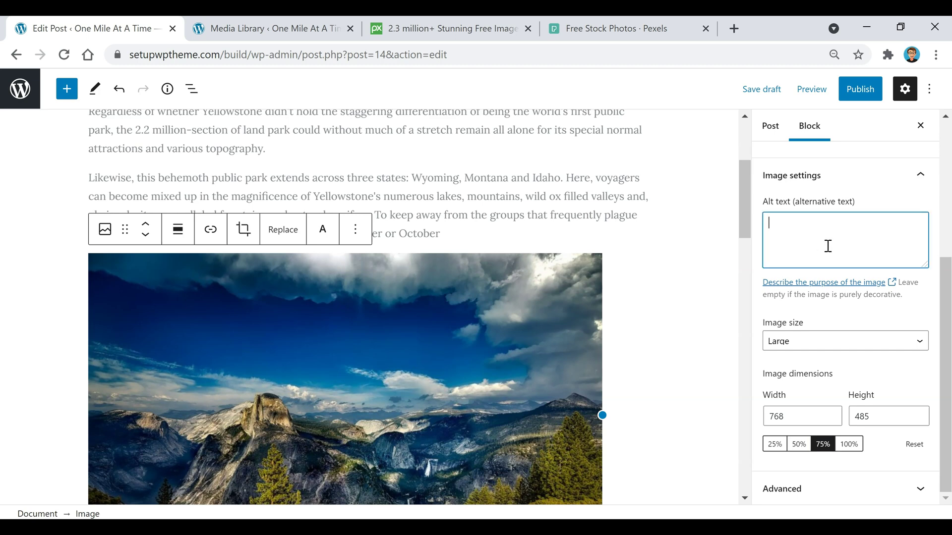
{"action": "scroll", "coordinate": [607, 325], "scroll_direction": "up", "scroll_amount": 2}
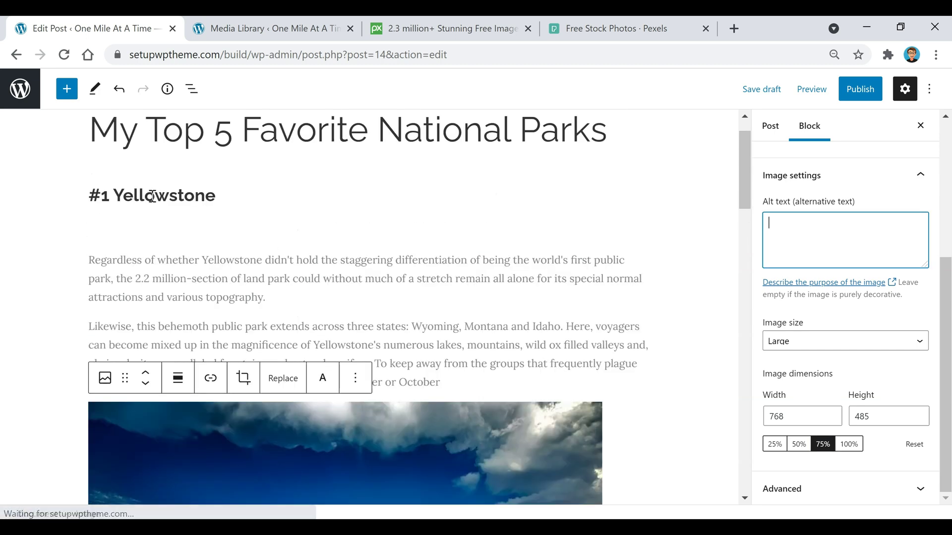
{"action": "scroll", "coordinate": [648, 246], "scroll_direction": "down", "scroll_amount": 1}
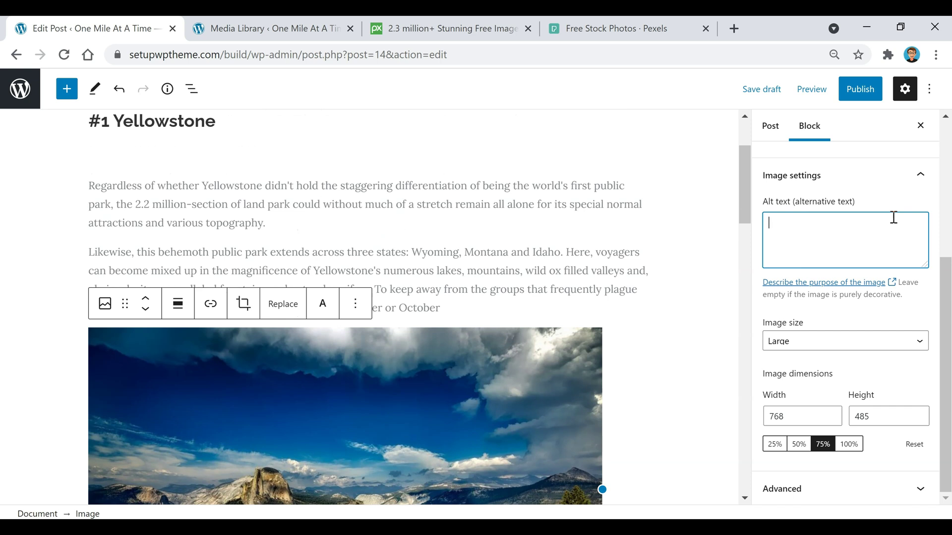
{"action": "type", "text": "yellowstone"}
Try the Rounded style on the image and switch it back to the Default style.
{"action": "scroll", "coordinate": [892, 218], "scroll_direction": "up", "scroll_amount": 3}
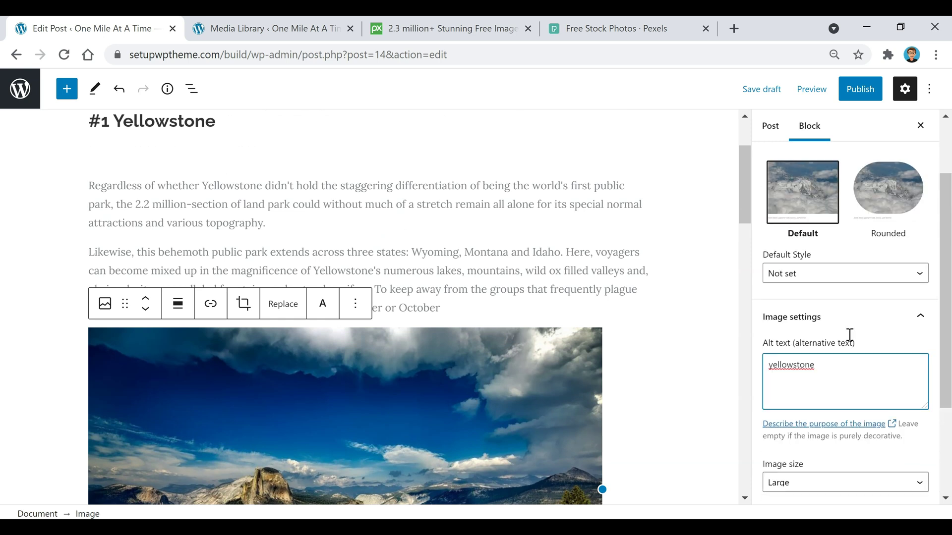
{"action": "left_click", "coordinate": [880, 202]}
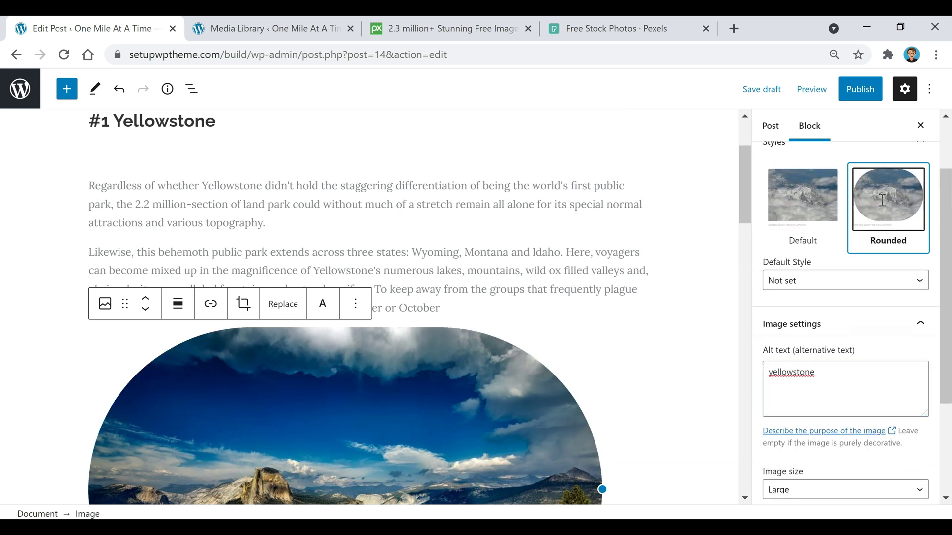
{"action": "scroll", "coordinate": [588, 264], "scroll_direction": "down", "scroll_amount": 2}
{"action": "scroll", "coordinate": [589, 268], "scroll_direction": "up", "scroll_amount": 2}
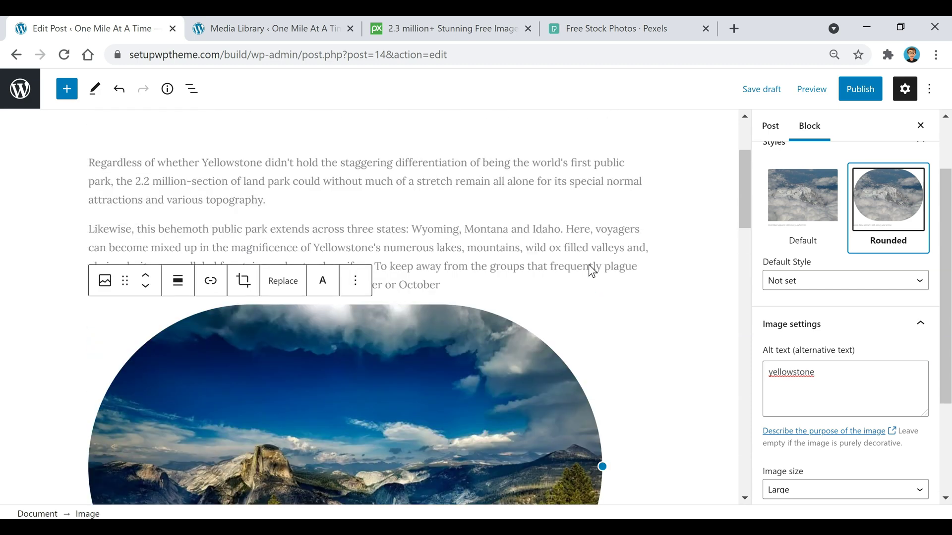
{"action": "left_click", "coordinate": [794, 196]}
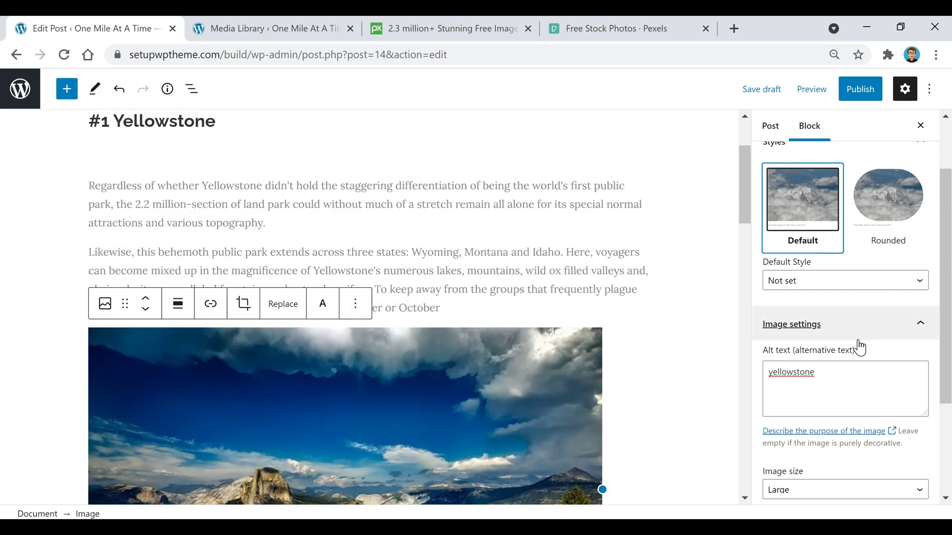
Insert a Spacer block between the second Yellowstone paragraph and the image, and set its height to 10 pixels.
{"action": "left_click", "coordinate": [474, 306]}
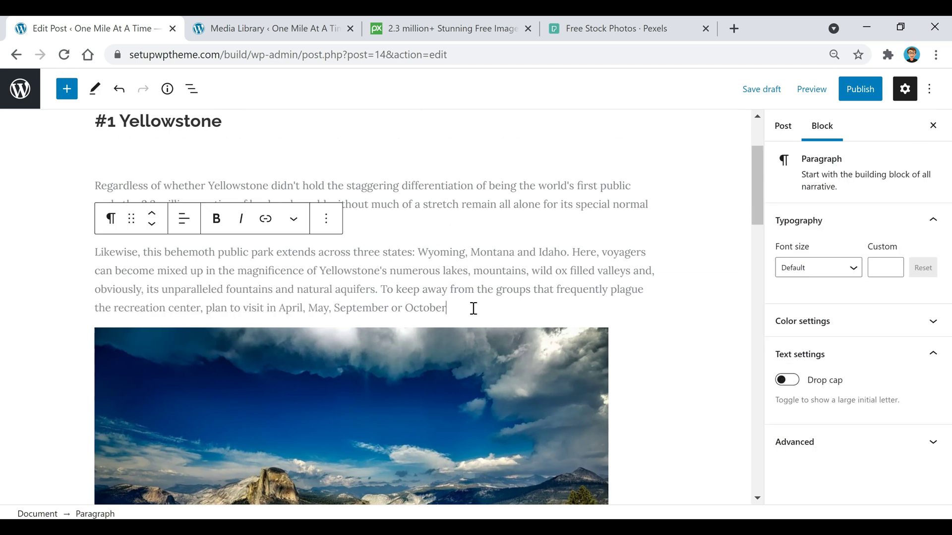
{"action": "key", "text": "Return"}
{"action": "left_click", "coordinate": [643, 307]}
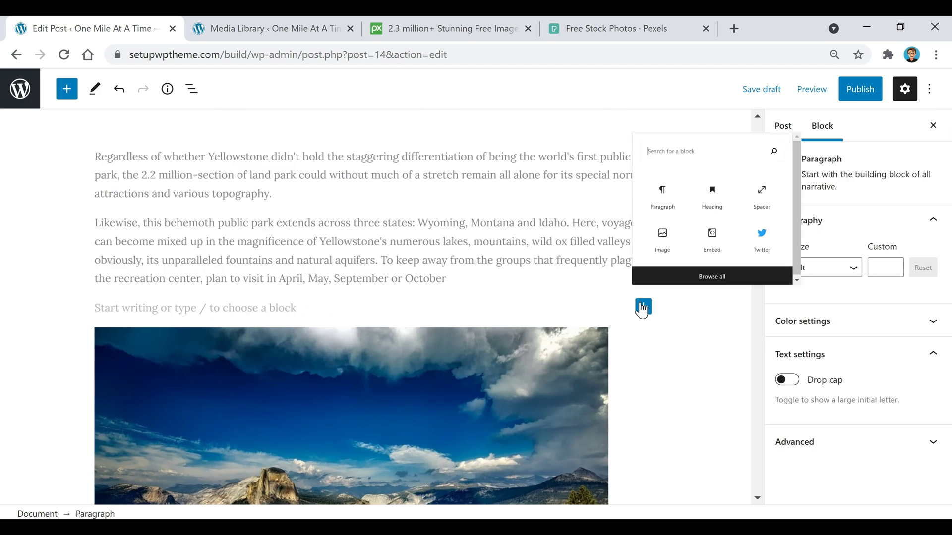
{"action": "left_click", "coordinate": [818, 174]}
{"action": "left_click", "coordinate": [920, 268]}
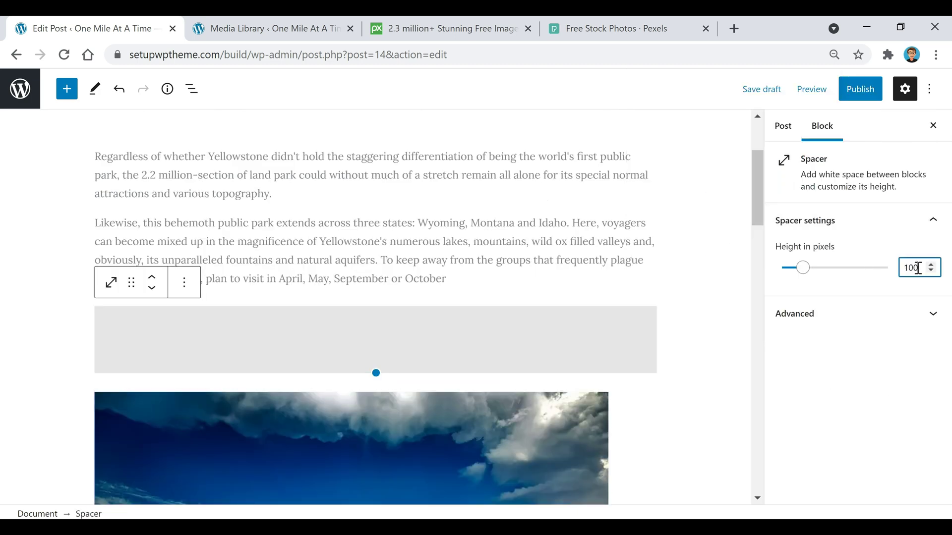
{"action": "key", "text": "BackSpace"}
{"action": "left_click", "coordinate": [565, 218]}
Align the Yellowstone section's image to the center.
{"action": "scroll", "coordinate": [545, 249], "scroll_direction": "down", "scroll_amount": 6}
{"action": "scroll", "coordinate": [425, 287], "scroll_direction": "up", "scroll_amount": 2}
{"action": "left_click", "coordinate": [486, 299]}
{"action": "scroll", "coordinate": [372, 284], "scroll_direction": "up", "scroll_amount": 1}
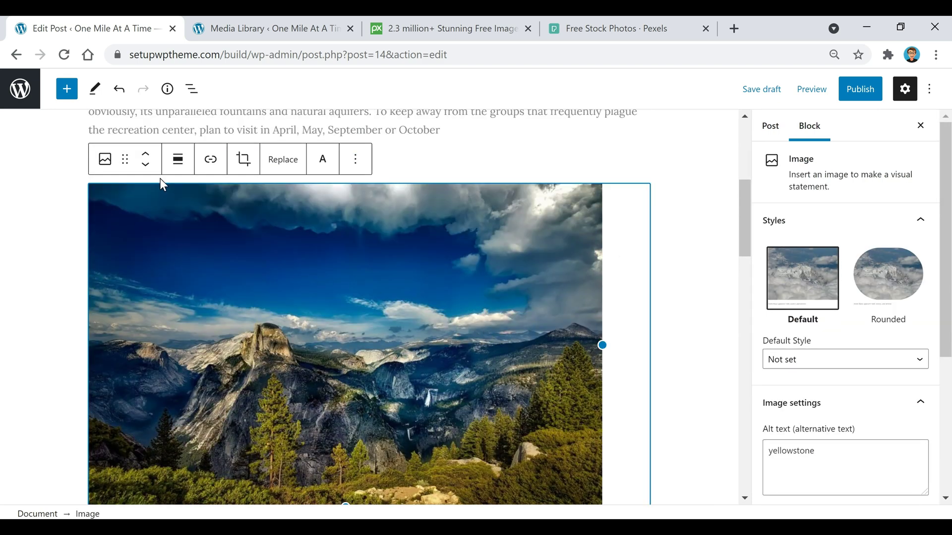
{"action": "left_click", "coordinate": [184, 163]}
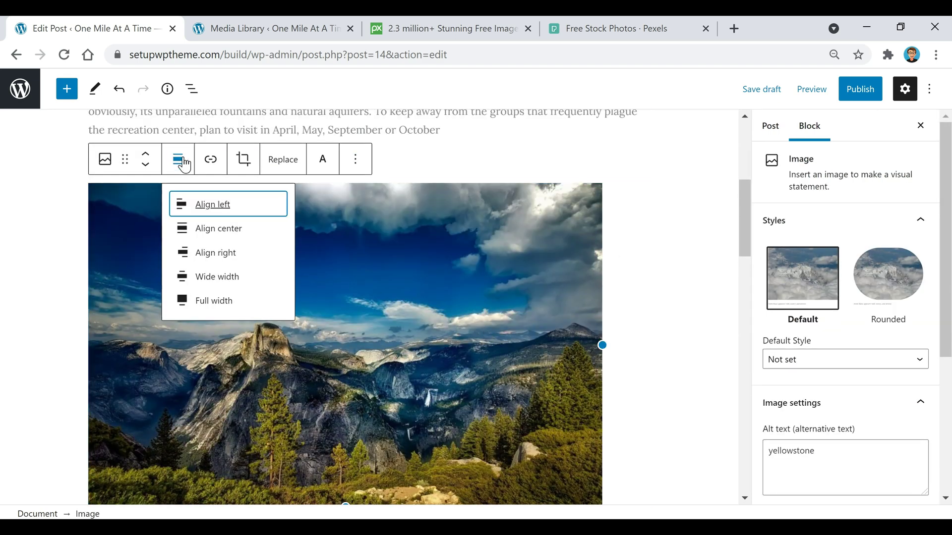
{"action": "left_click", "coordinate": [218, 228]}
{"action": "scroll", "coordinate": [296, 331], "scroll_direction": "down", "scroll_amount": 1}
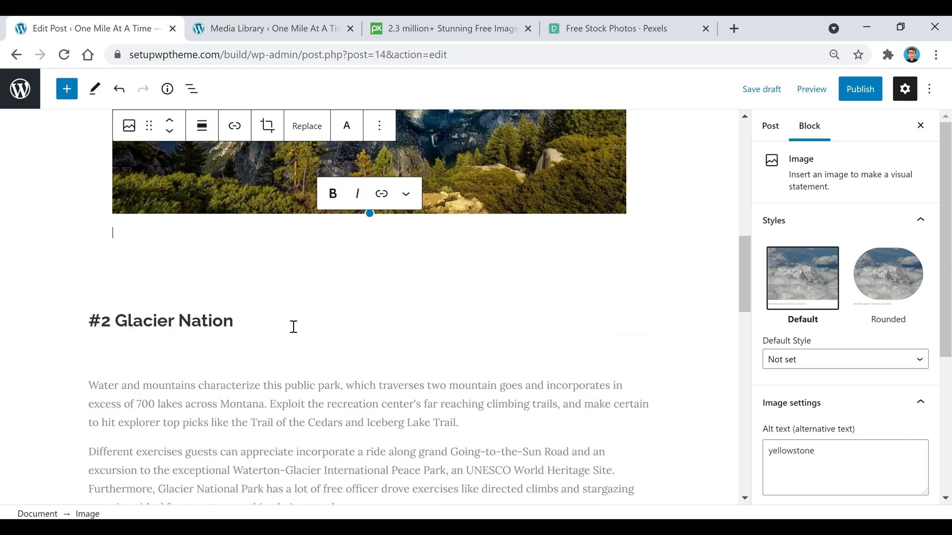
Add the caption "Yellowstone" to the image in the Yellowstone section.
{"action": "scroll", "coordinate": [281, 322], "scroll_direction": "up", "scroll_amount": 3}
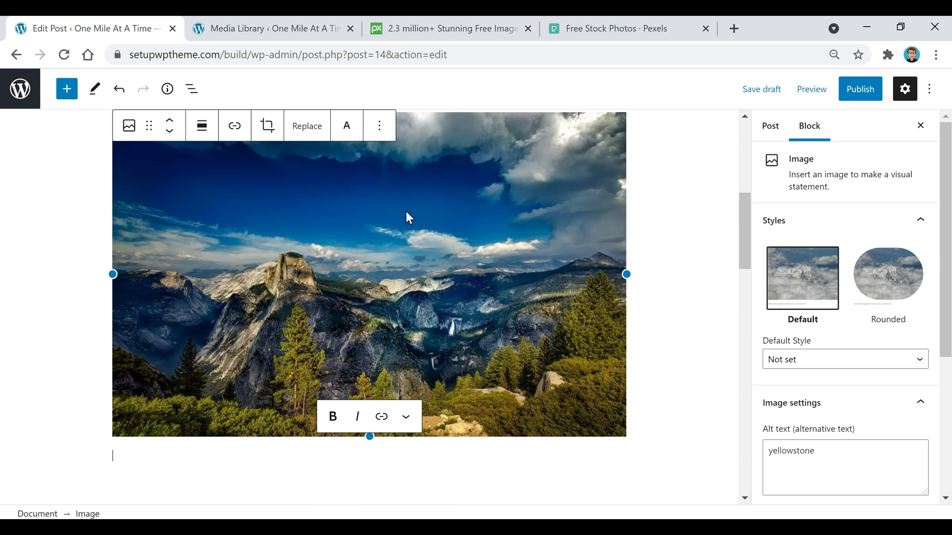
{"action": "left_click", "coordinate": [370, 212]}
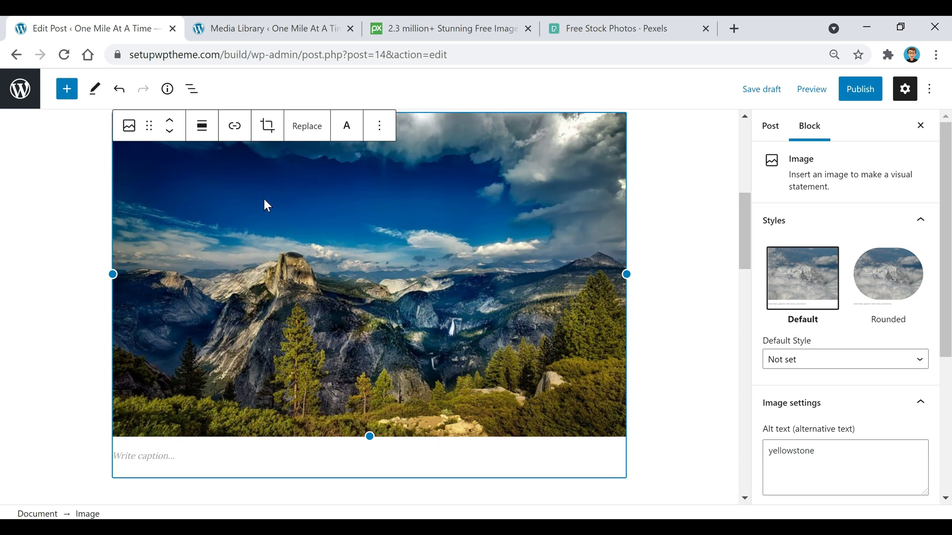
{"action": "left_click", "coordinate": [235, 126]}
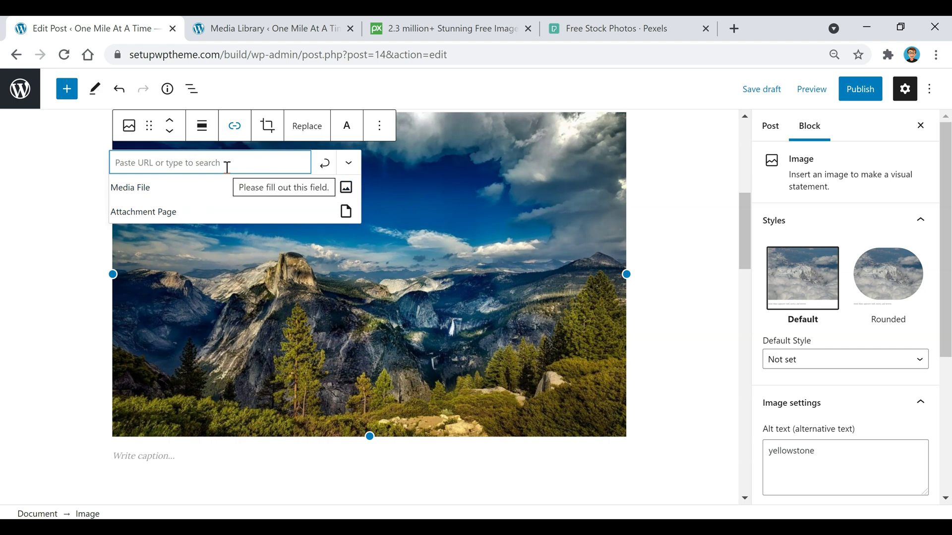
{"action": "left_click", "coordinate": [268, 462]}
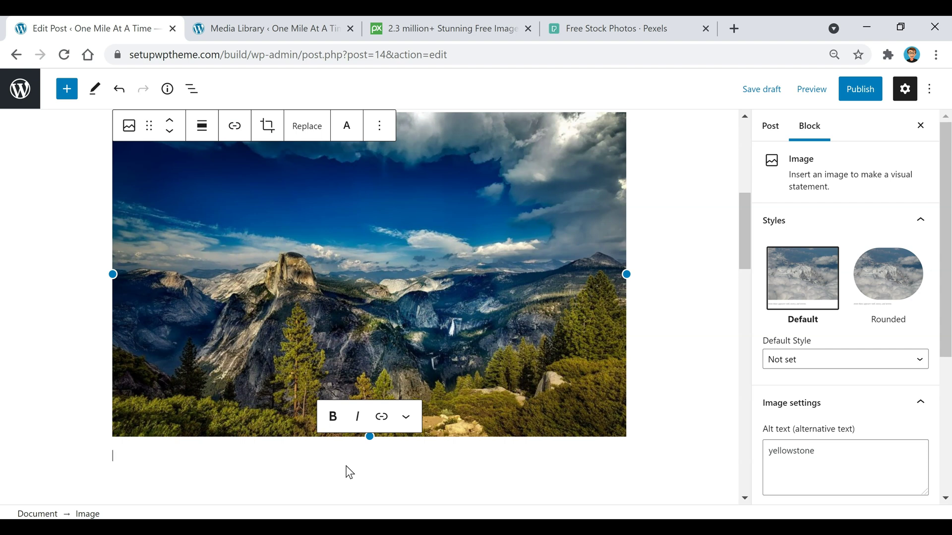
{"action": "type", "text": "Yellowstone"}
{"action": "left_click", "coordinate": [682, 217]}
Review the remaining park sections of the post down to the captioned Grand Canyon image, and return to the post title.
{"action": "scroll", "coordinate": [538, 397], "scroll_direction": "down", "scroll_amount": 3}
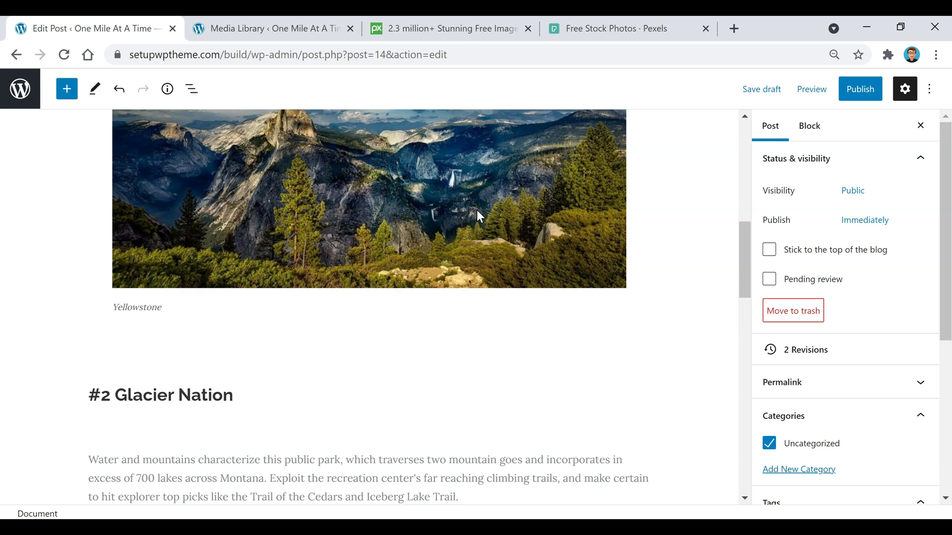
{"action": "scroll", "coordinate": [478, 211], "scroll_direction": "down", "scroll_amount": 3}
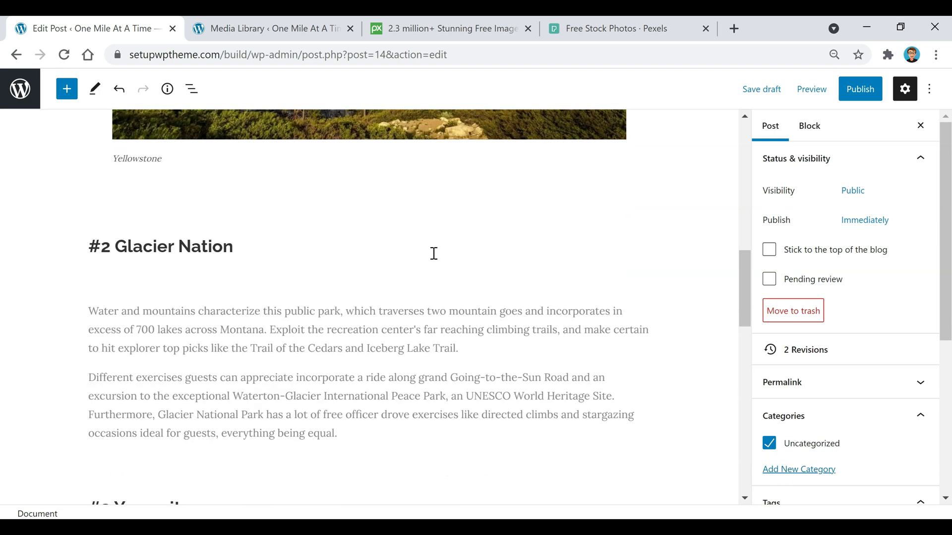
{"action": "scroll", "coordinate": [434, 253], "scroll_direction": "down", "scroll_amount": 2}
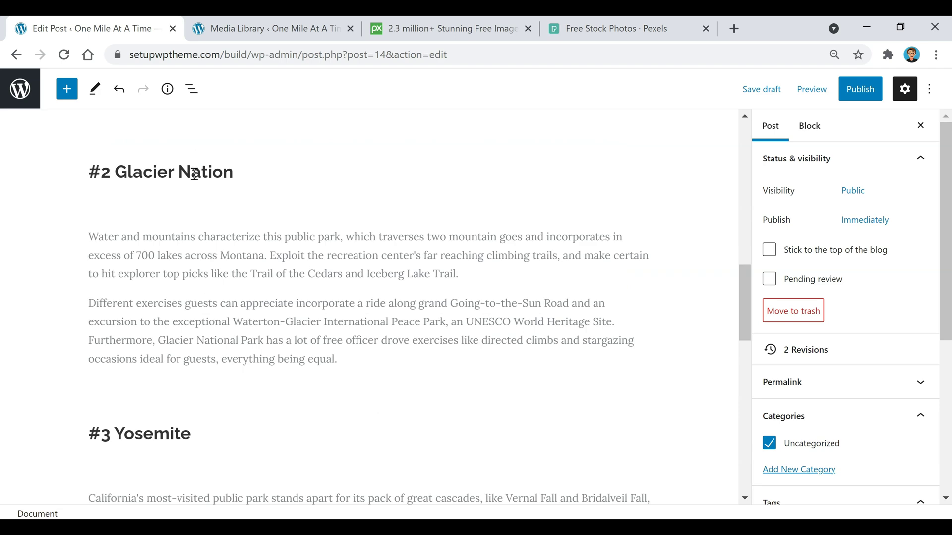
{"action": "scroll", "coordinate": [298, 236], "scroll_direction": "down", "scroll_amount": 7}
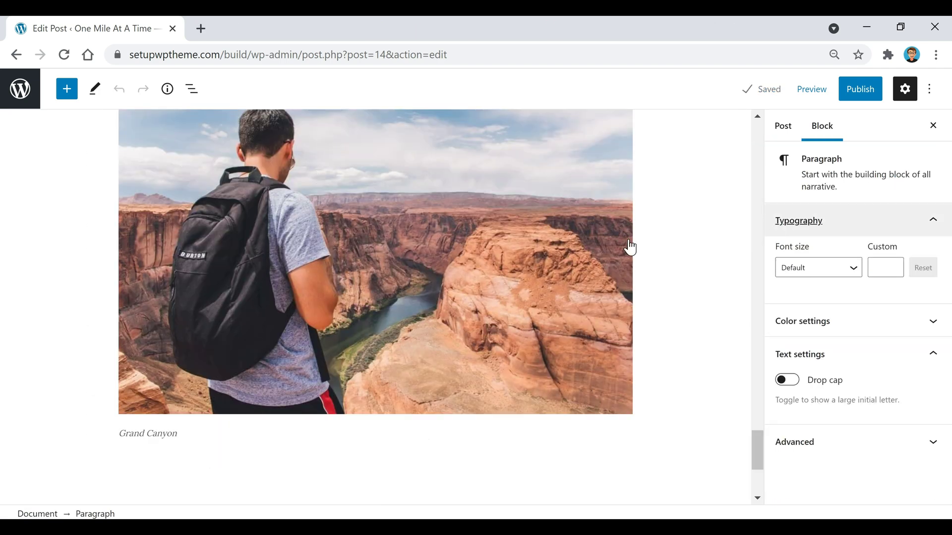
{"action": "scroll", "coordinate": [665, 256], "scroll_direction": "up", "scroll_amount": 1}
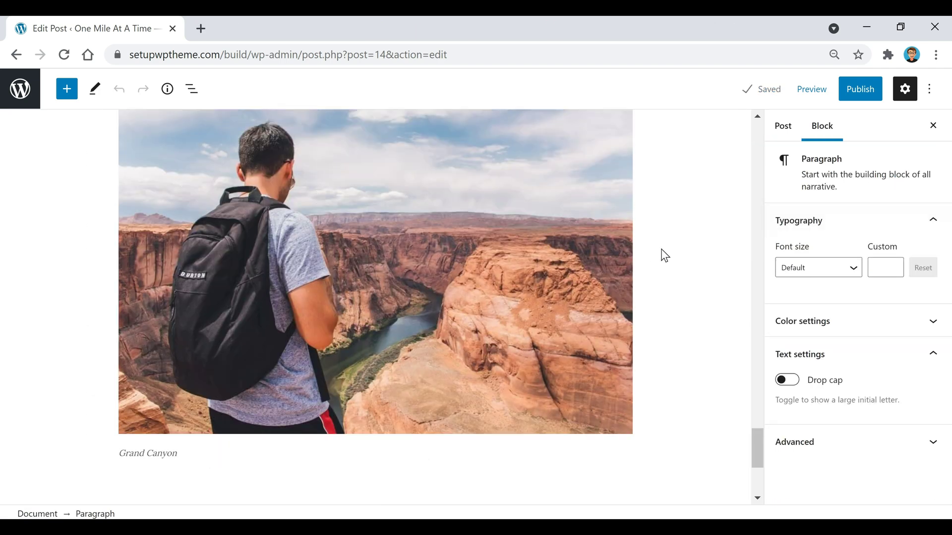
{"action": "scroll", "coordinate": [664, 255], "scroll_direction": "up", "scroll_amount": 20}
{"action": "scroll", "coordinate": [630, 269], "scroll_direction": "up", "scroll_amount": 20}
{"action": "scroll", "coordinate": [618, 293], "scroll_direction": "up", "scroll_amount": 2}
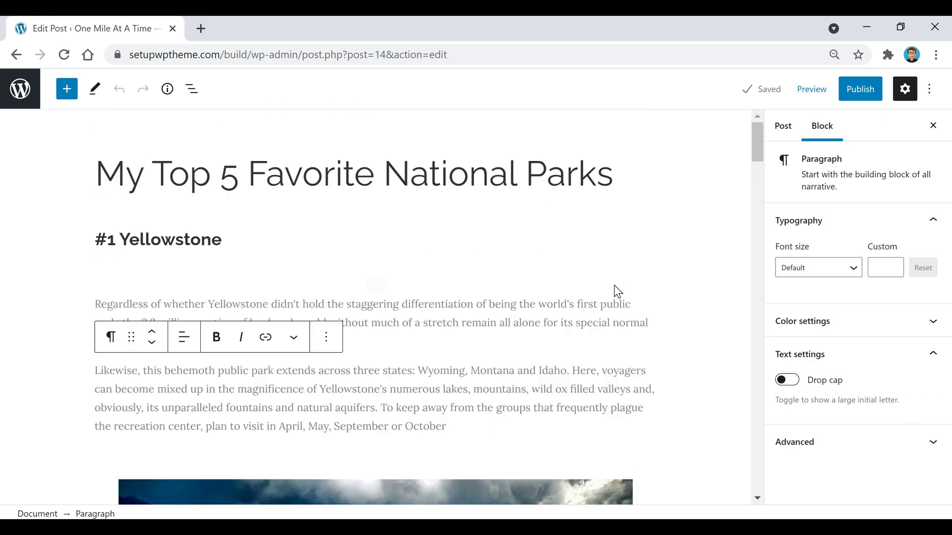
Set travel.jpg from the Media Library as the post's featured image.
{"action": "left_click", "coordinate": [790, 132]}
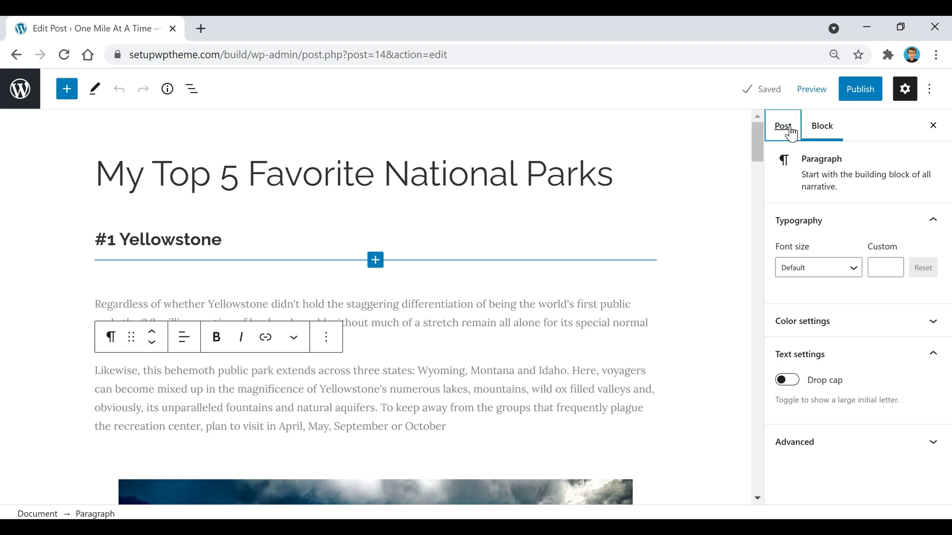
{"action": "scroll", "coordinate": [819, 214], "scroll_direction": "down", "scroll_amount": 2}
{"action": "scroll", "coordinate": [819, 214], "scroll_direction": "down", "scroll_amount": 4}
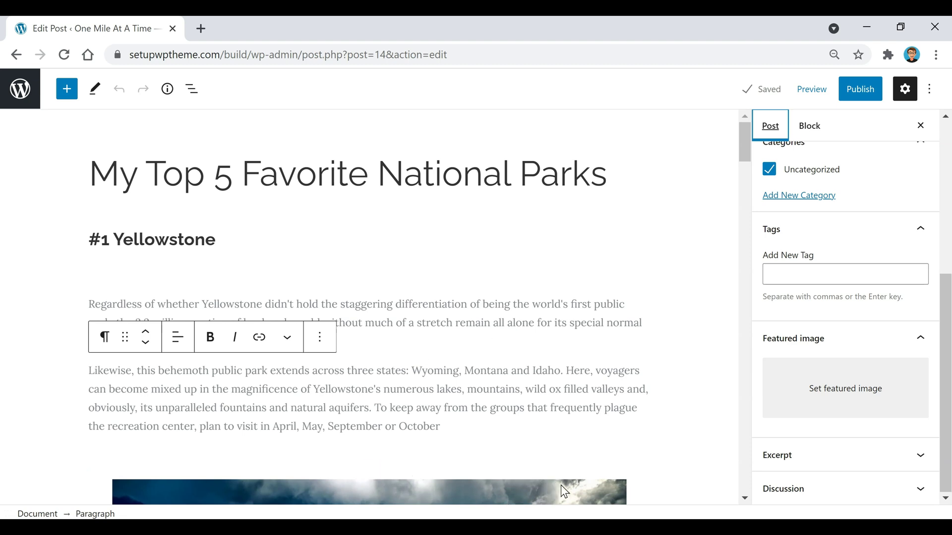
{"action": "scroll", "coordinate": [545, 471], "scroll_direction": "down", "scroll_amount": 1}
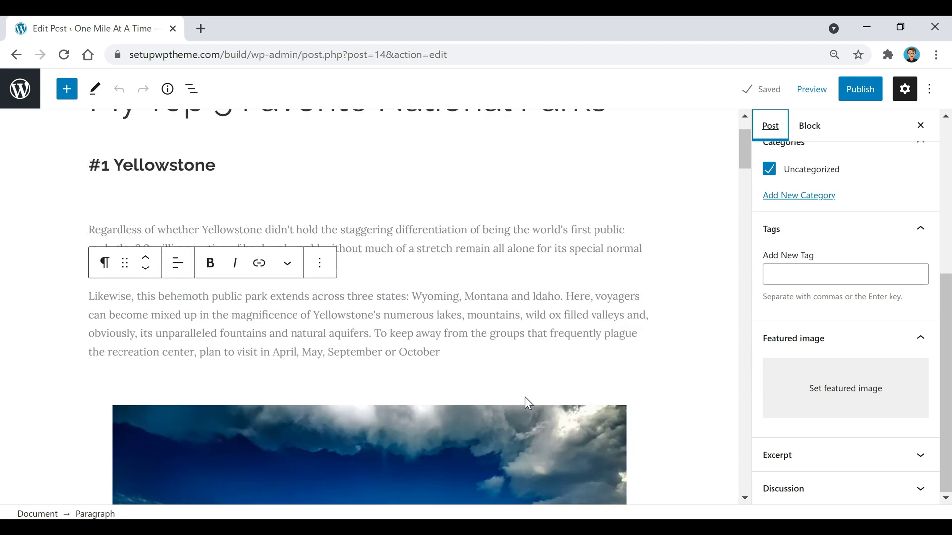
{"action": "scroll", "coordinate": [543, 377], "scroll_direction": "down", "scroll_amount": 2}
{"action": "scroll", "coordinate": [546, 347], "scroll_direction": "up", "scroll_amount": 3}
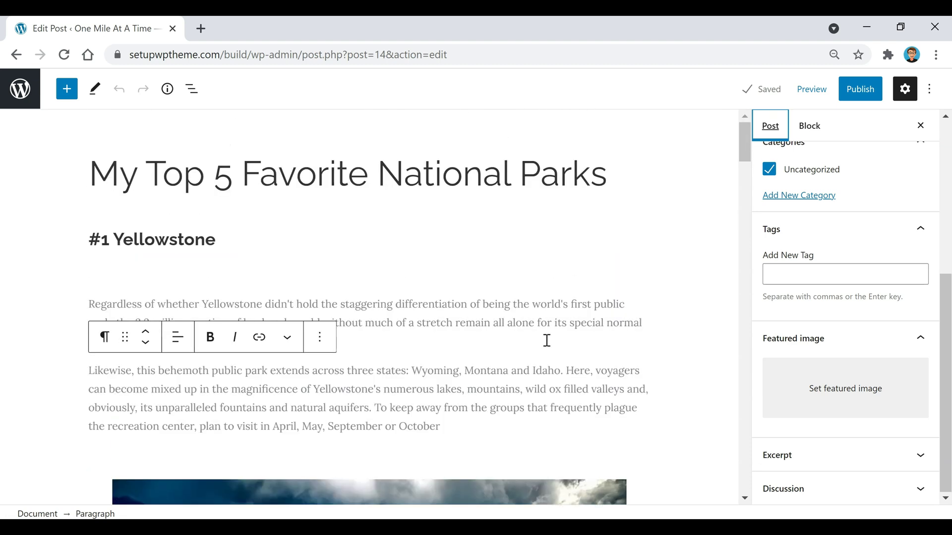
{"action": "left_click", "coordinate": [854, 391]}
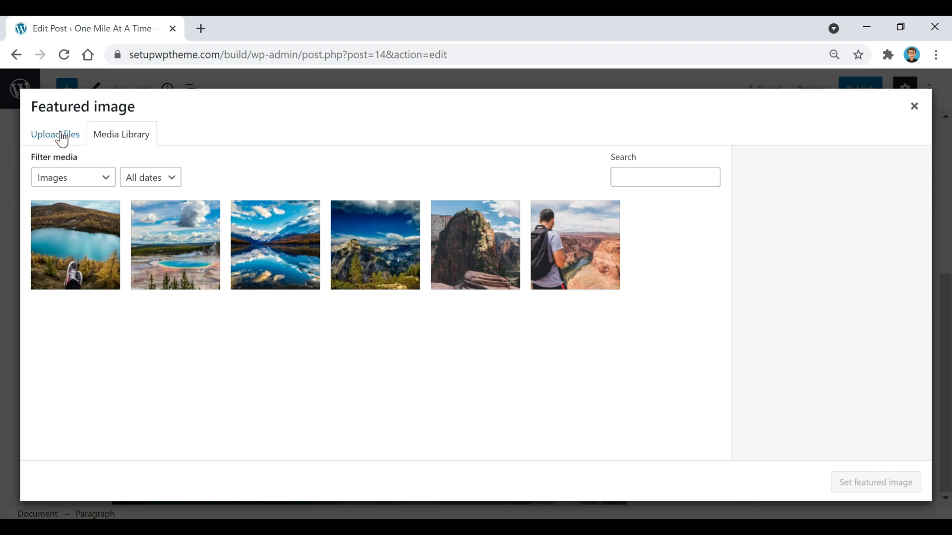
{"action": "left_click", "coordinate": [66, 259]}
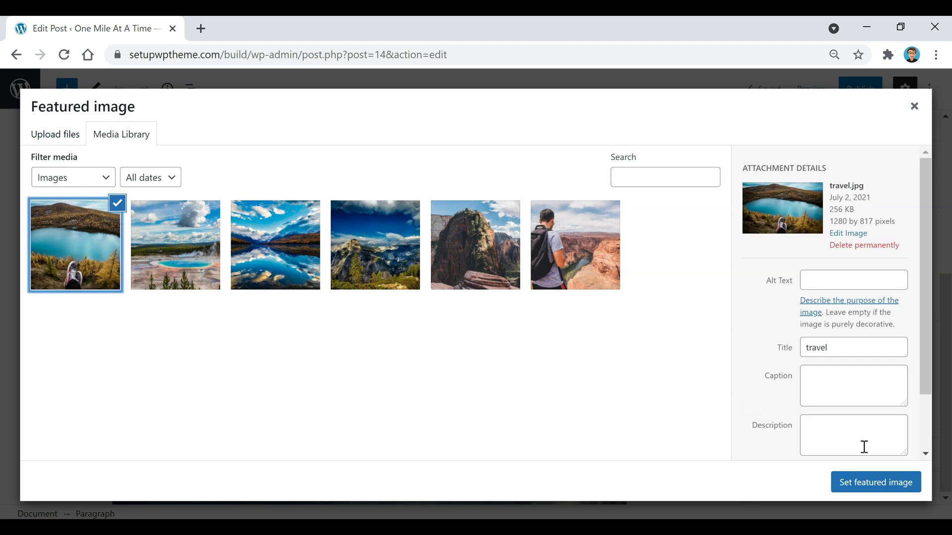
{"action": "left_click", "coordinate": [881, 485]}
{"action": "scroll", "coordinate": [873, 466], "scroll_direction": "down", "scroll_amount": 1}
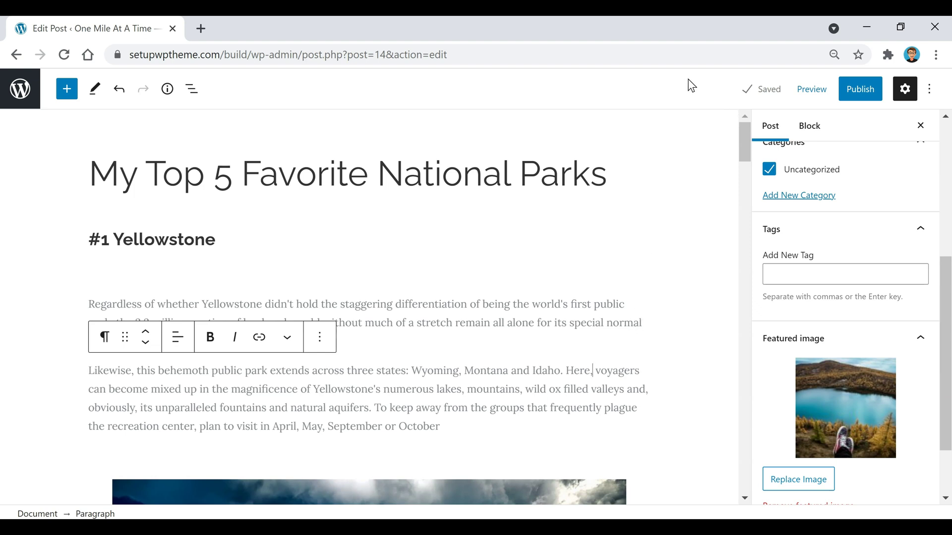
Preview the post in a new browser tab, check the featured image and the Yellowstone section, and close the preview.
{"action": "left_click", "coordinate": [811, 100]}
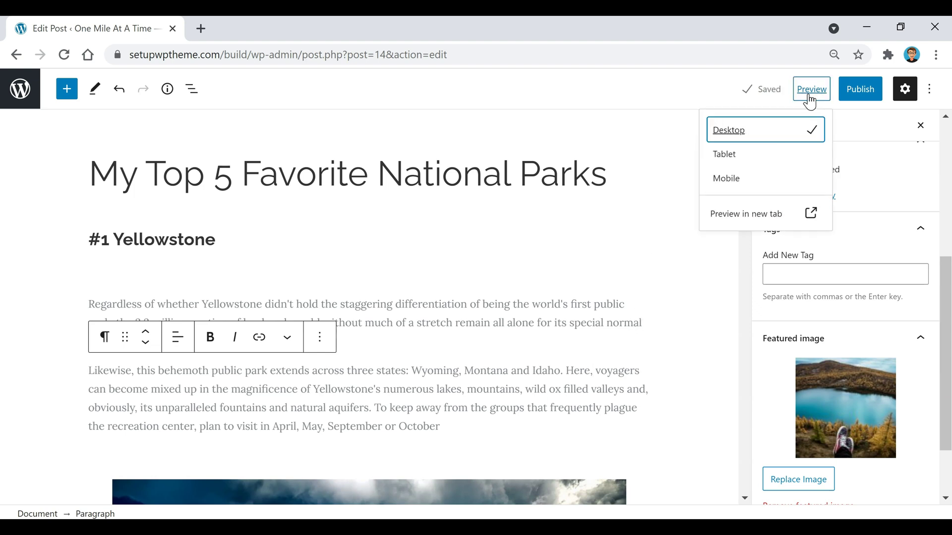
{"action": "left_click", "coordinate": [748, 215]}
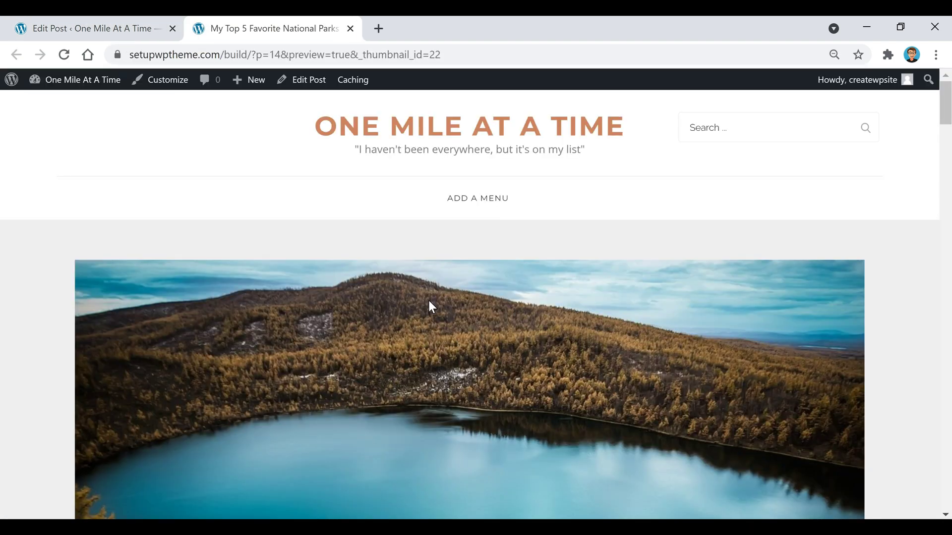
{"action": "scroll", "coordinate": [327, 219], "scroll_direction": "down", "scroll_amount": 2}
{"action": "scroll", "coordinate": [287, 208], "scroll_direction": "down", "scroll_amount": 12}
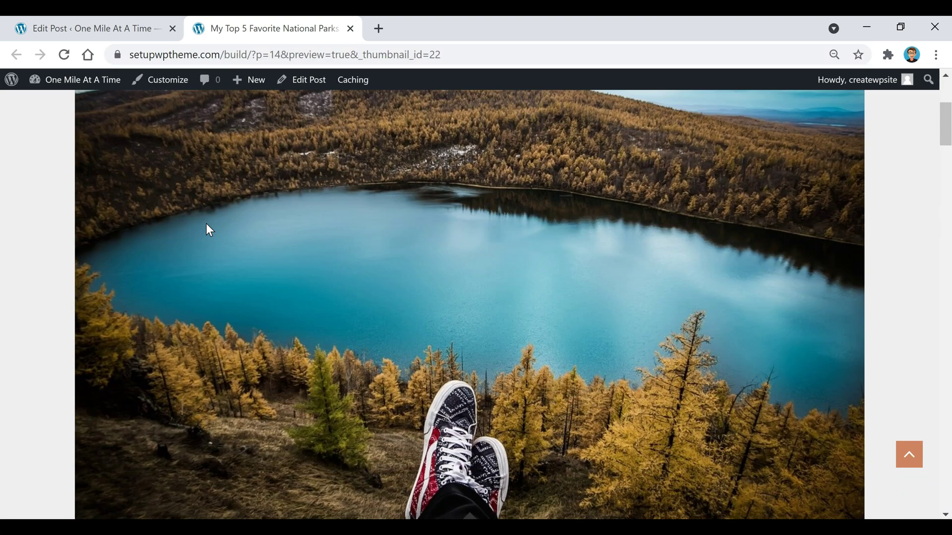
{"action": "scroll", "coordinate": [223, 249], "scroll_direction": "down", "scroll_amount": 10}
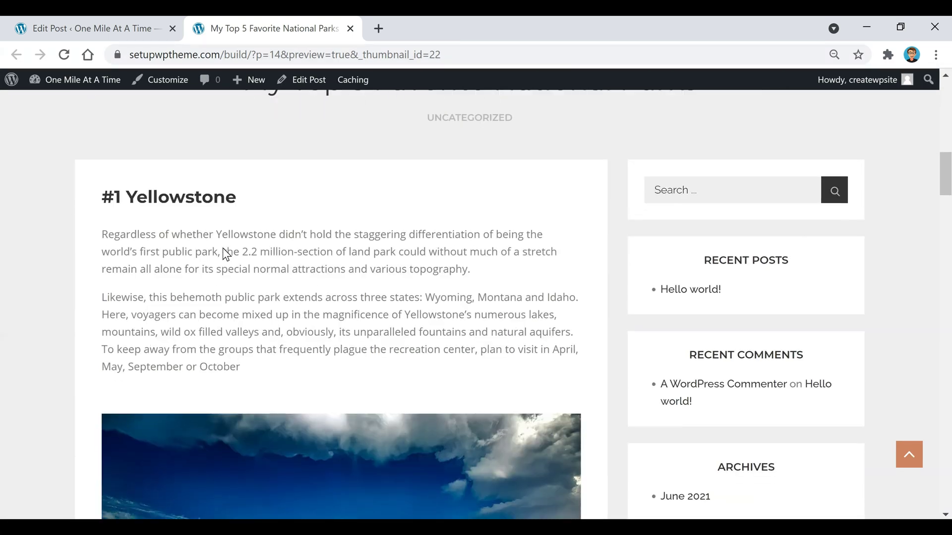
{"action": "key", "text": "ctrl+w"}
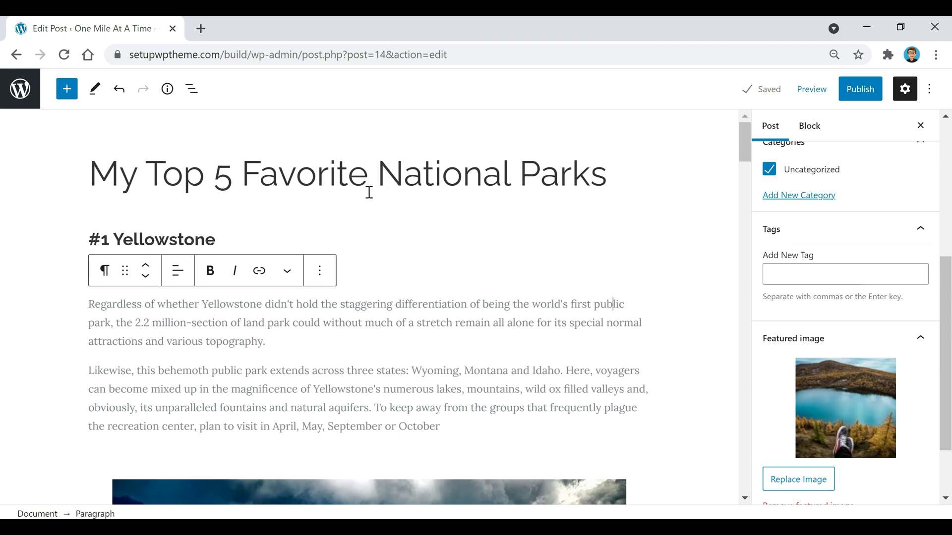
Add the tags "my top 5 national parks", "national parks" and "best national parks" to the post.
{"action": "left_click", "coordinate": [825, 277]}
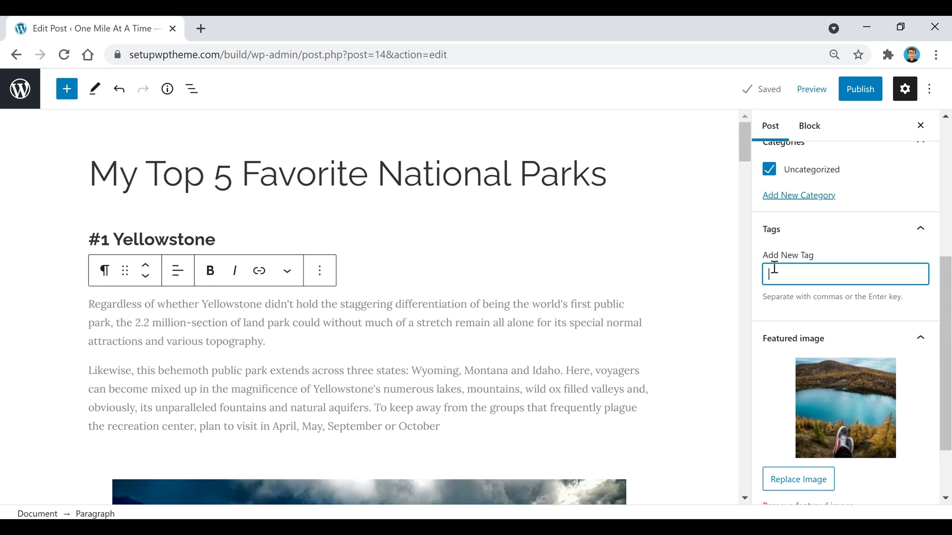
{"action": "type", "text": "my top 5 national parks"}
{"action": "key", "text": "Return"}
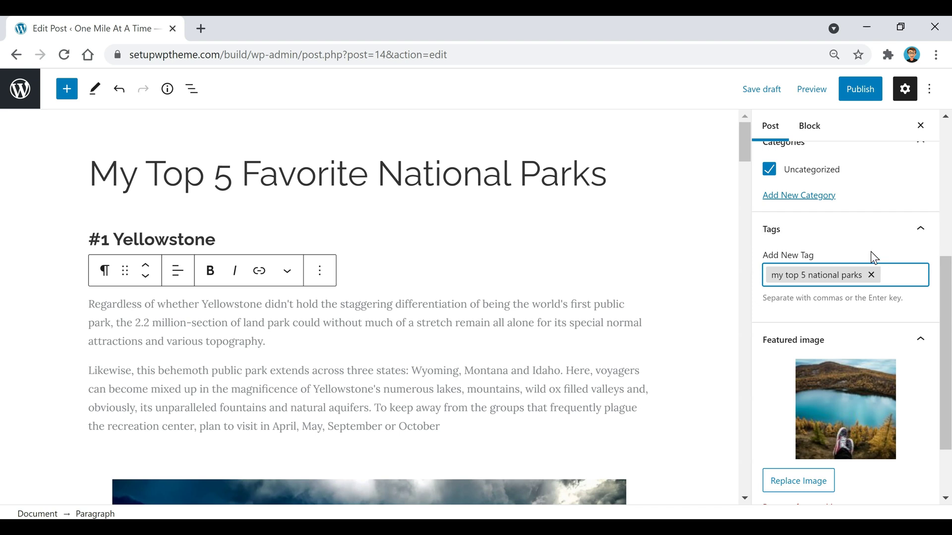
{"action": "type", "text": "national park"}
{"action": "type", "text": "s"}
{"action": "key", "text": "Return"}
{"action": "type", "text": "best nati"}
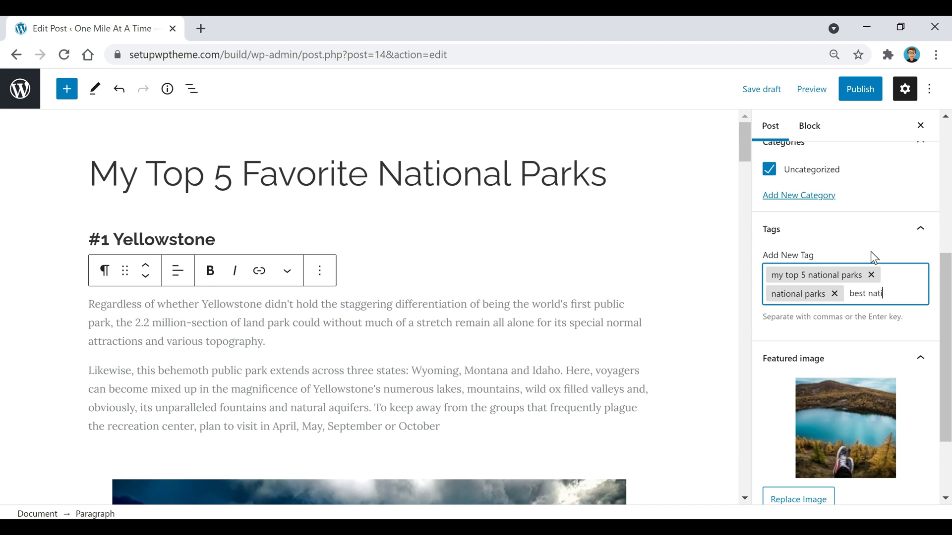
{"action": "type", "text": "onal parks"}
{"action": "key", "text": "Return"}
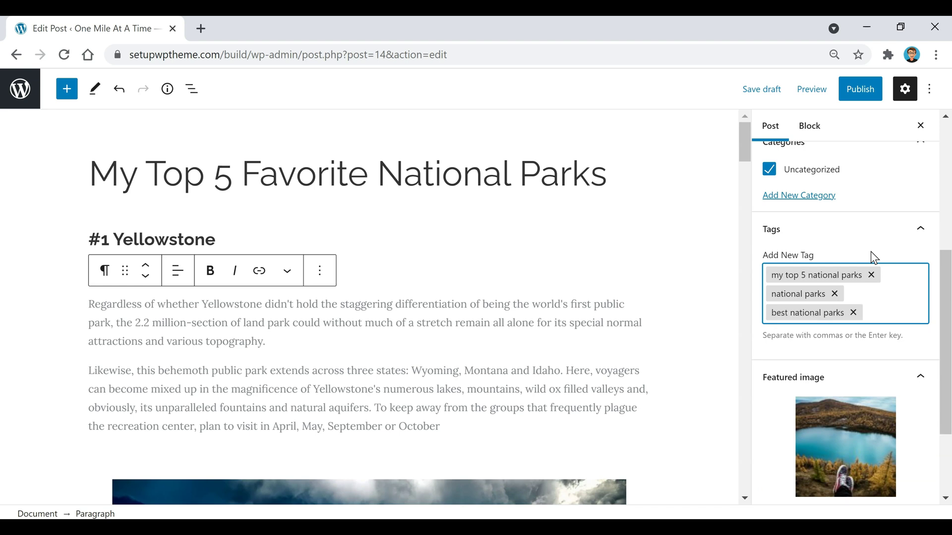
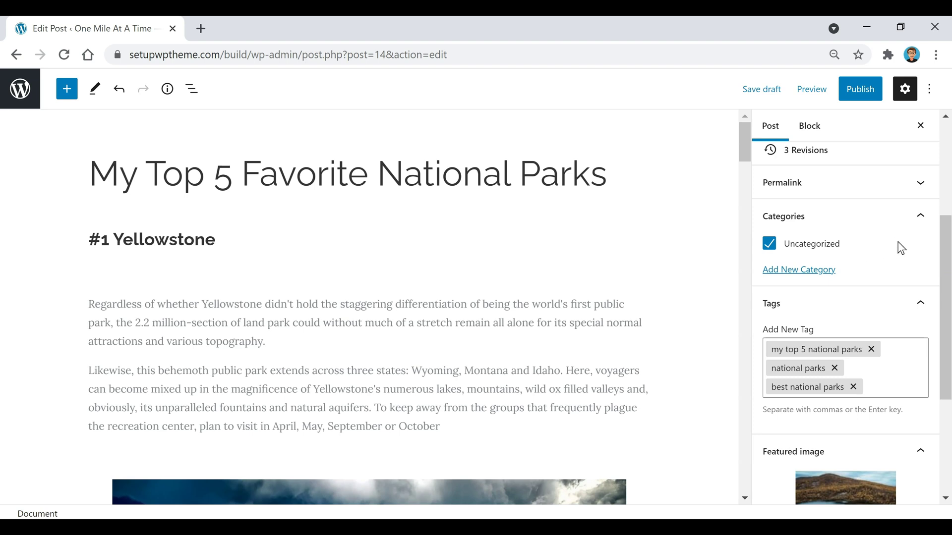
Create a new post category named "Destinations" without a parent category.
{"action": "left_click", "coordinate": [804, 272]}
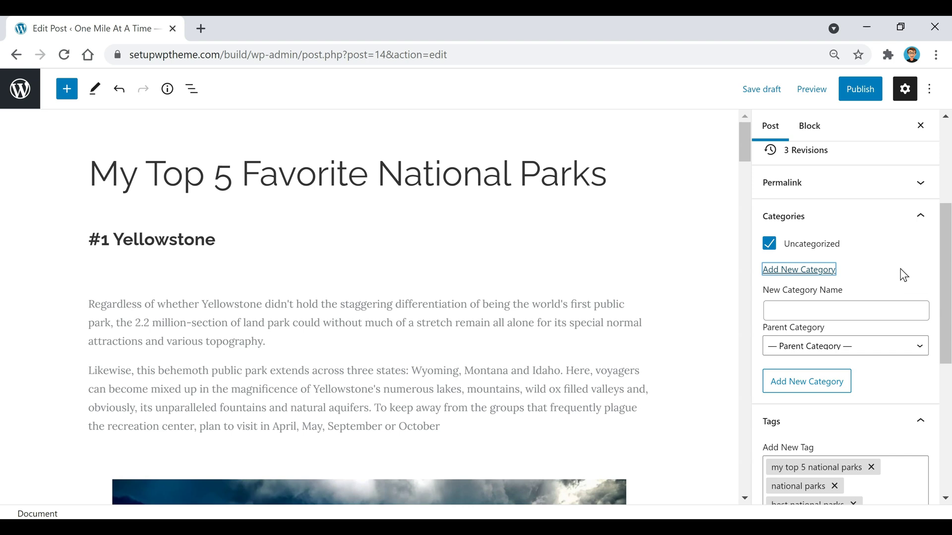
{"action": "left_click", "coordinate": [907, 309]}
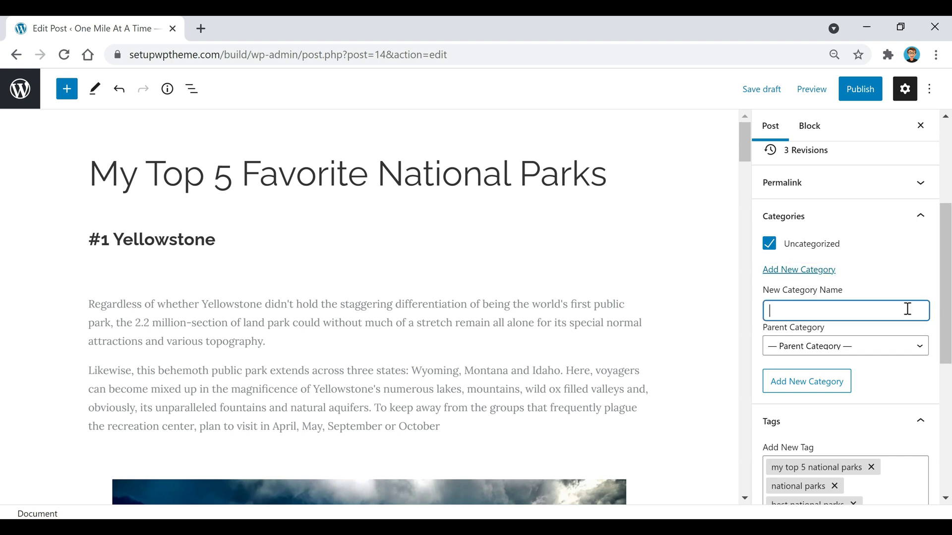
{"action": "type", "text": "Destinations"}
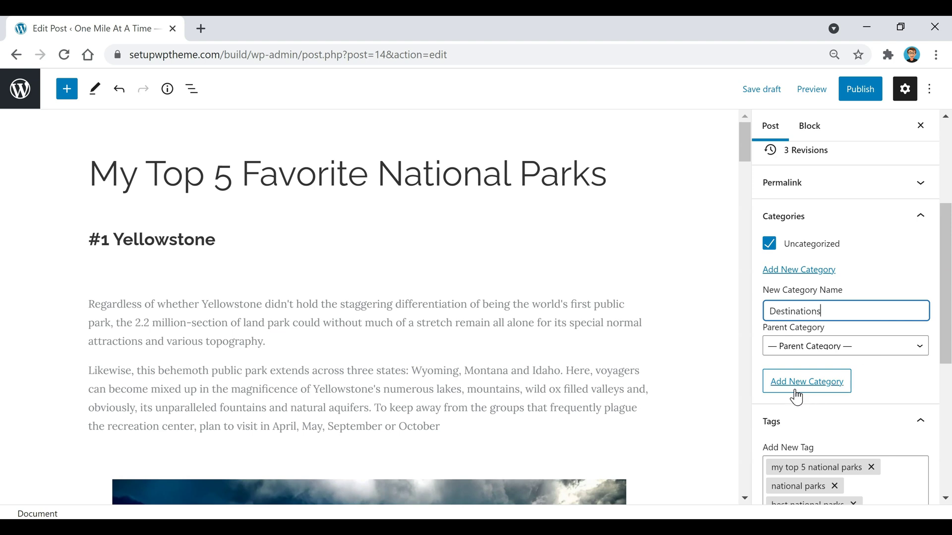
{"action": "left_click", "coordinate": [814, 391]}
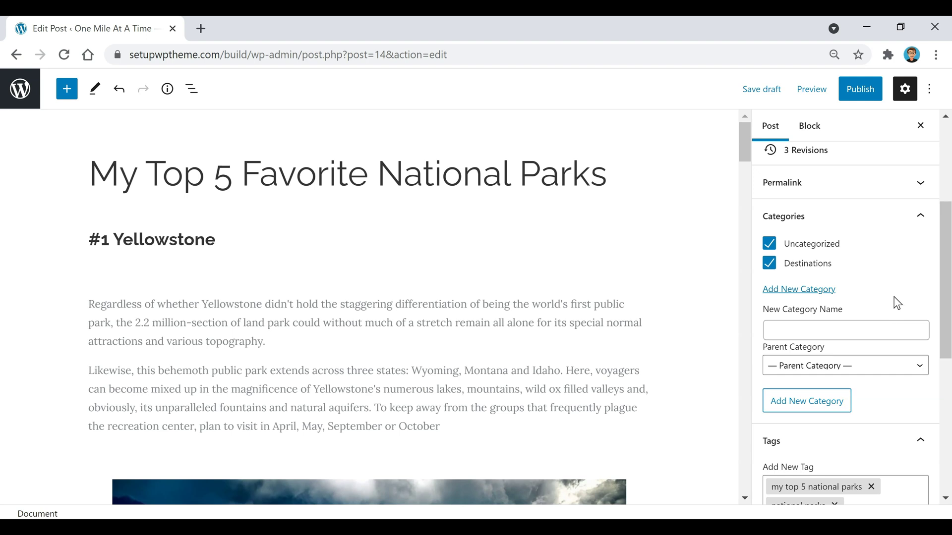
Create another top-level category named "Food" for the post.
{"action": "left_click", "coordinate": [892, 329]}
{"action": "type", "text": "Food"}
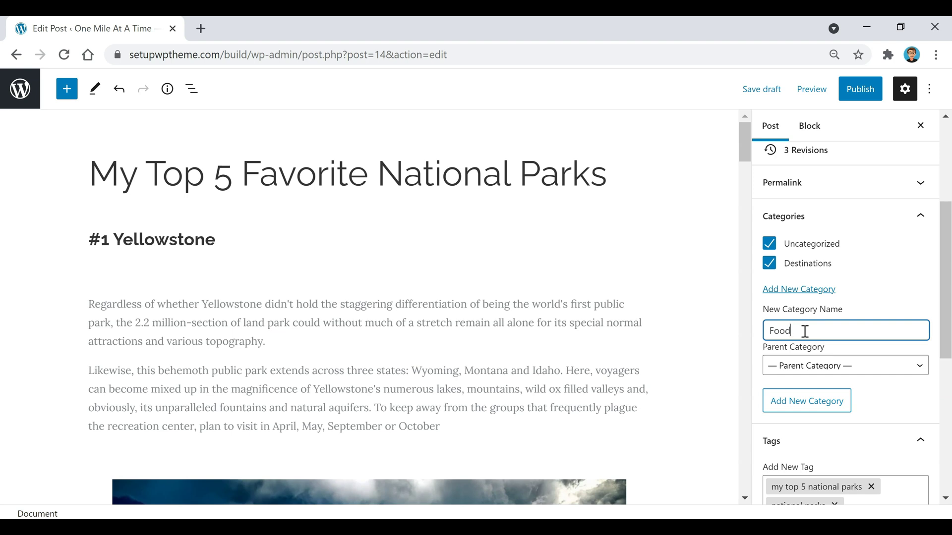
{"action": "left_click", "coordinate": [828, 372]}
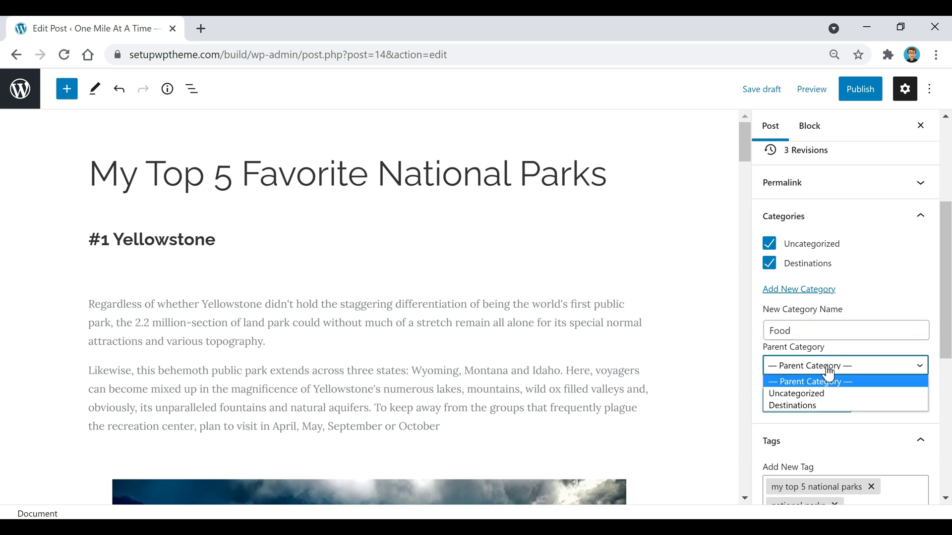
{"action": "left_click", "coordinate": [838, 326]}
{"action": "left_click", "coordinate": [808, 404]}
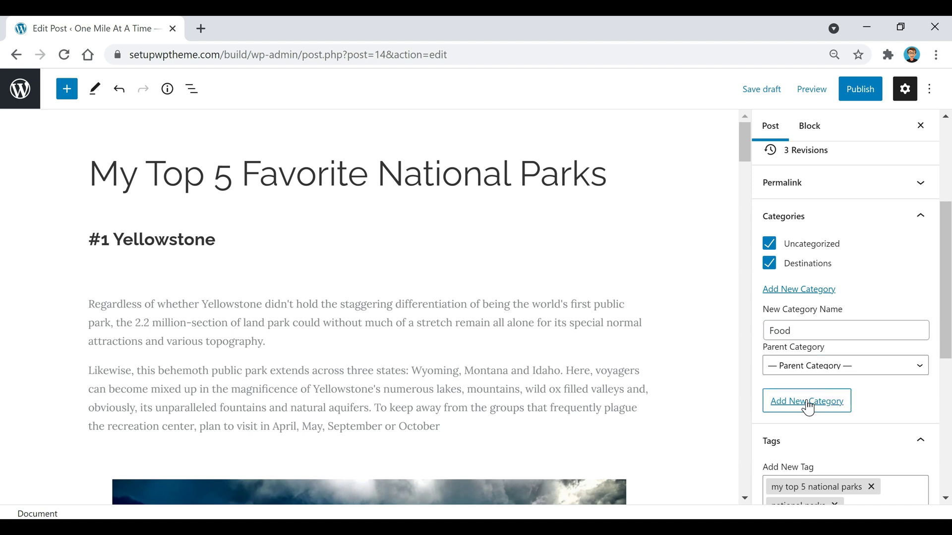
Create a category named "Chicken" with "Food" as its parent category.
{"action": "left_click", "coordinate": [827, 351]}
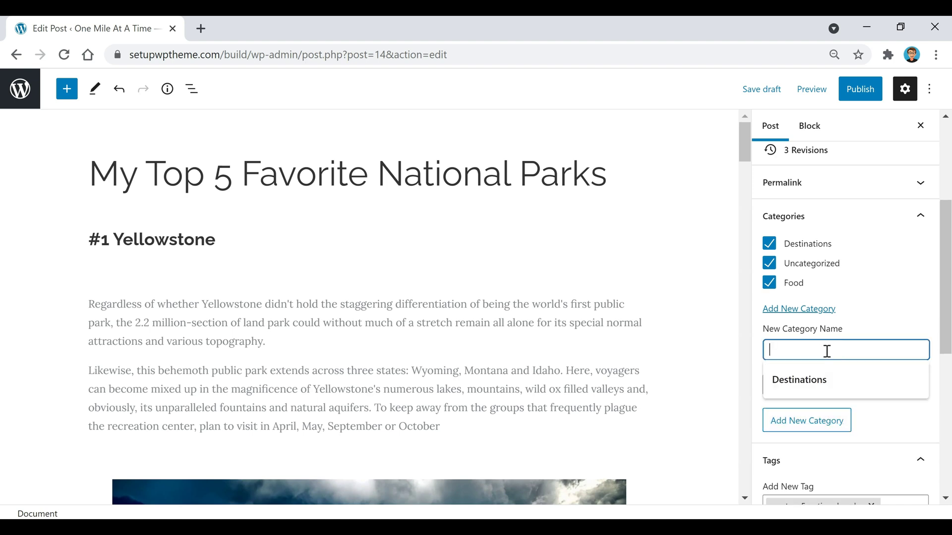
{"action": "type", "text": "Chicken"}
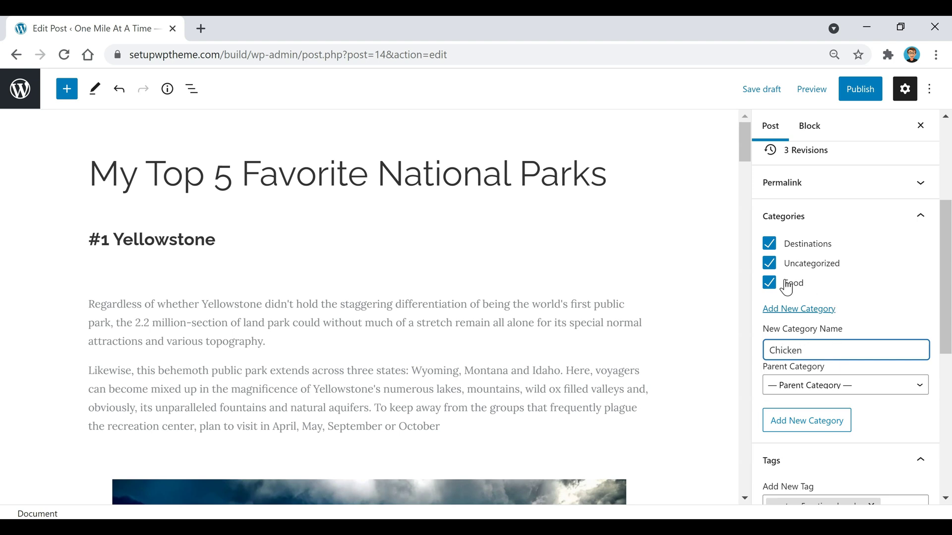
{"action": "left_click", "coordinate": [845, 386]}
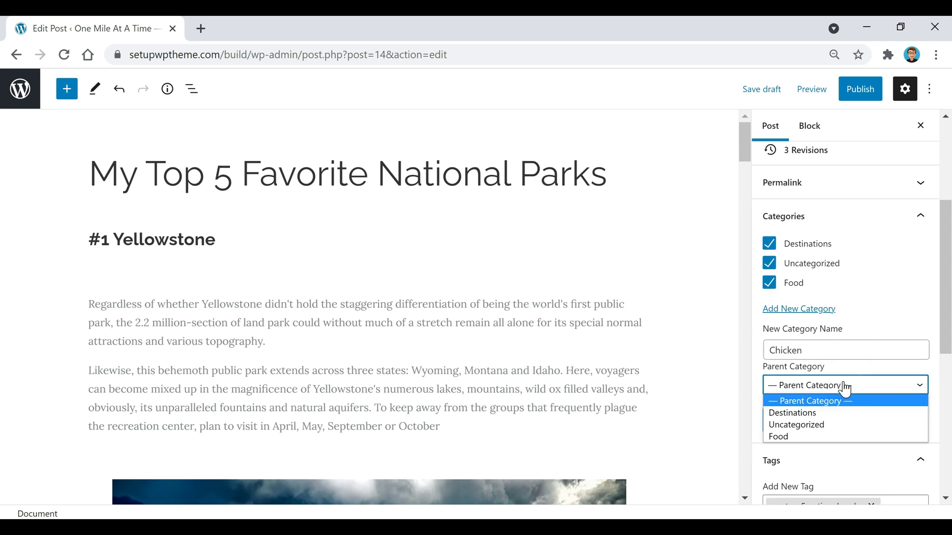
{"action": "left_click", "coordinate": [808, 436]}
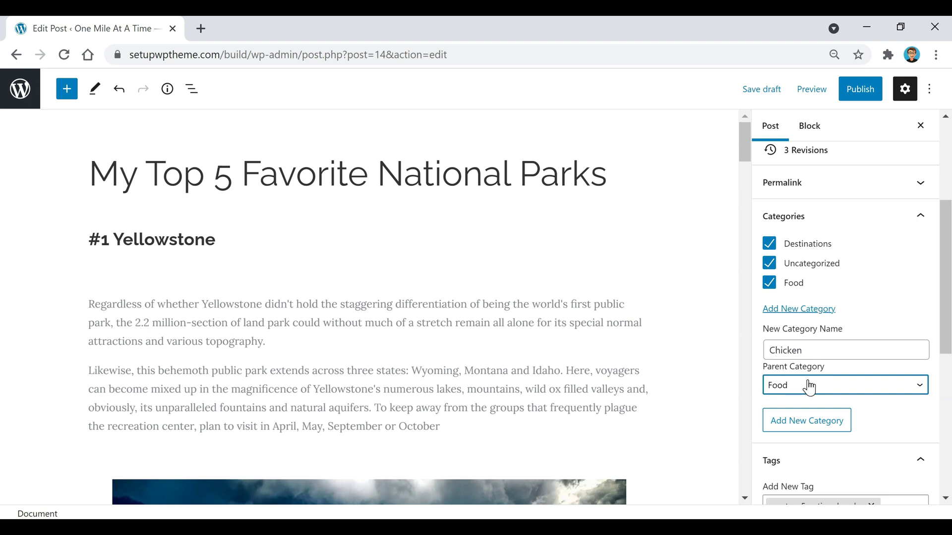
{"action": "left_click", "coordinate": [818, 427]}
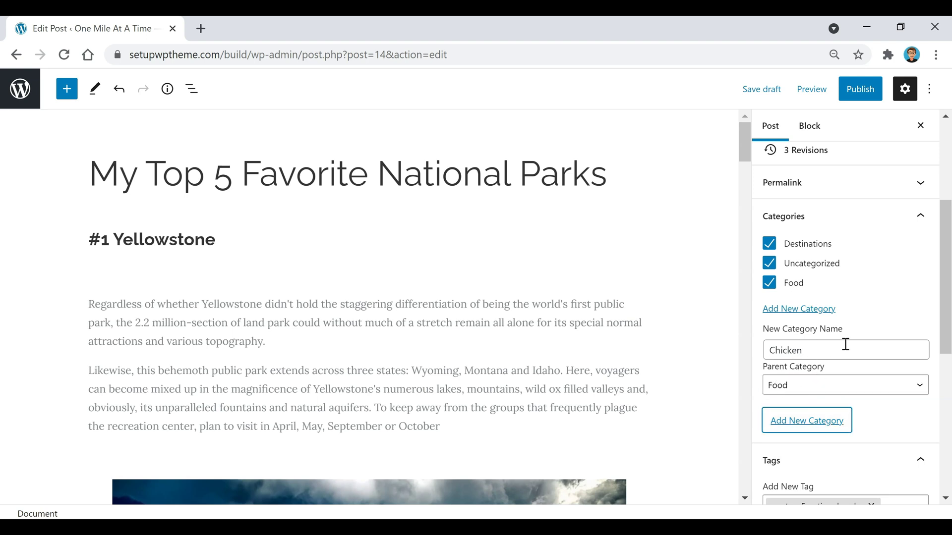